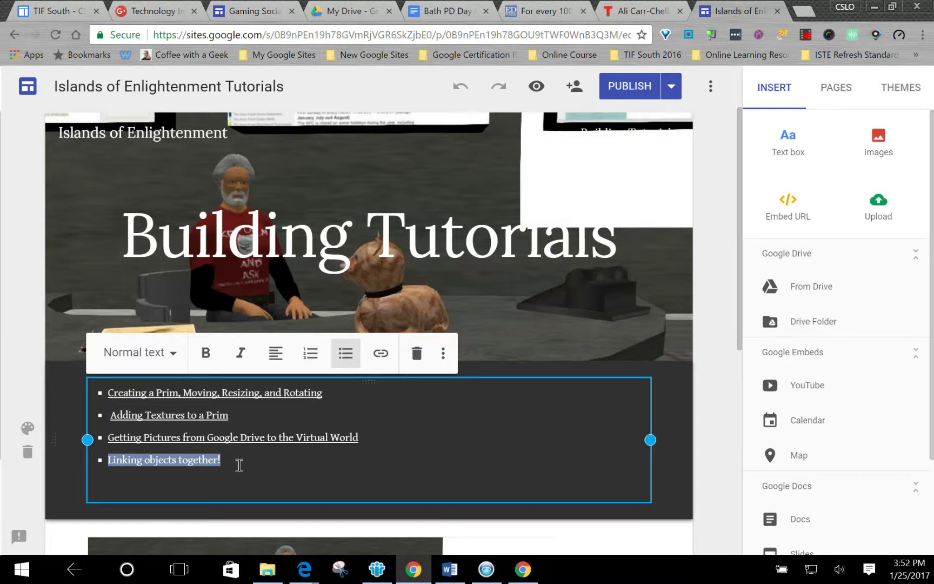
# Switch to OnLook Viewer, reset the view behind the avatar and turn it to face an open stretch of snow
pyautogui.click(478, 578)
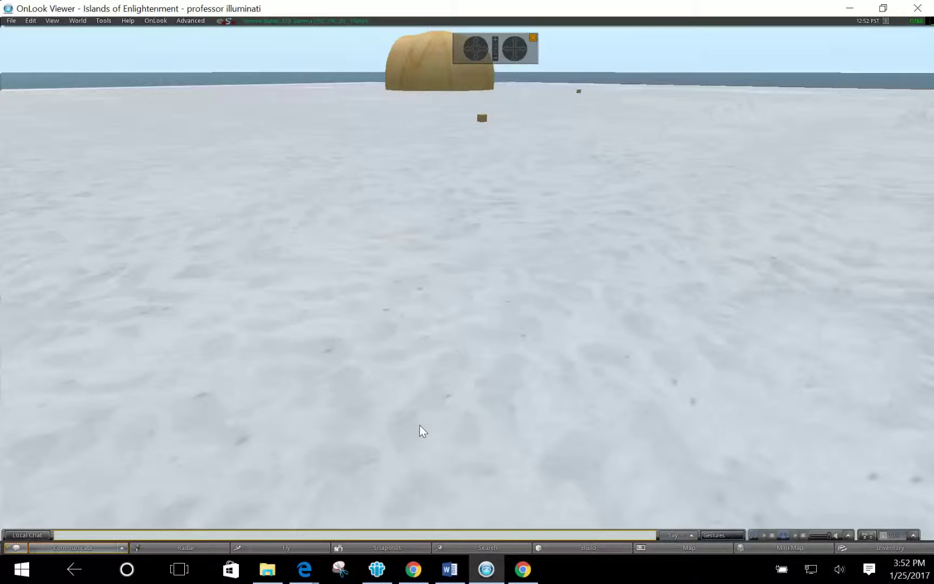
pyautogui.press('Escape')
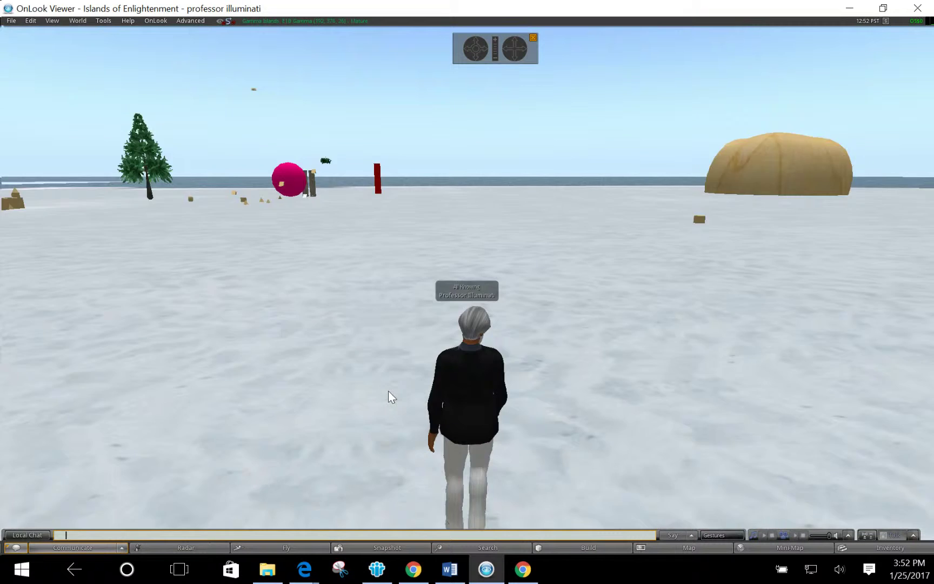
pyautogui.press('Left')
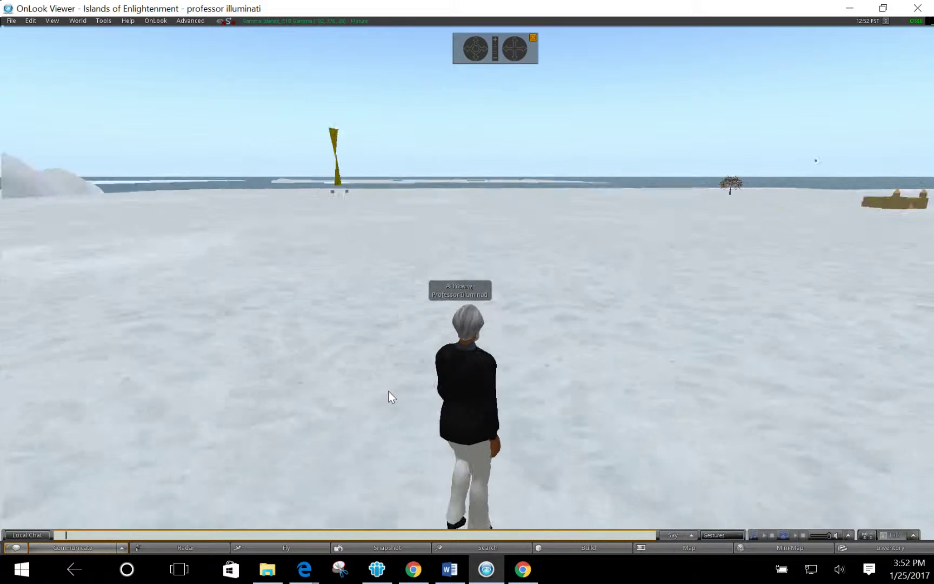
pyautogui.press('Left')
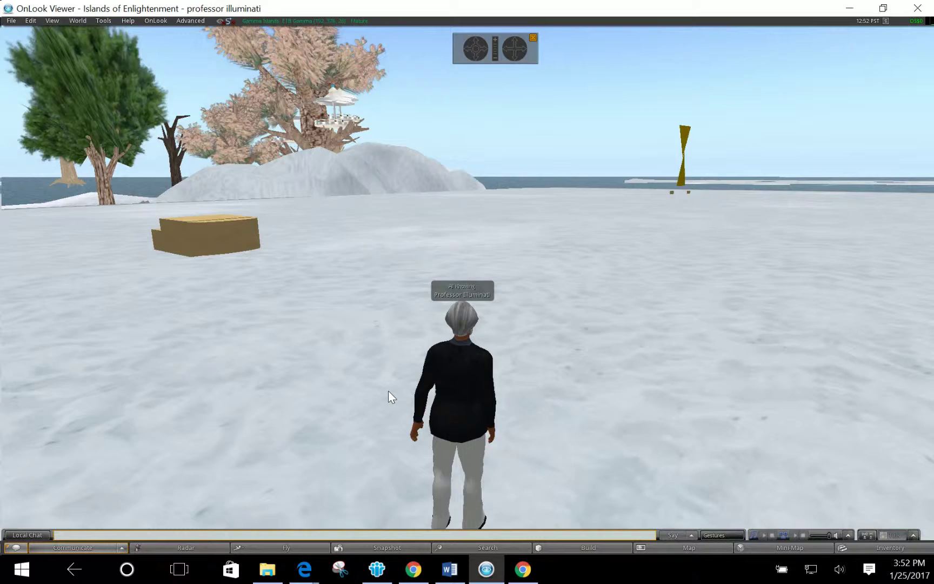
pyautogui.press('Left')
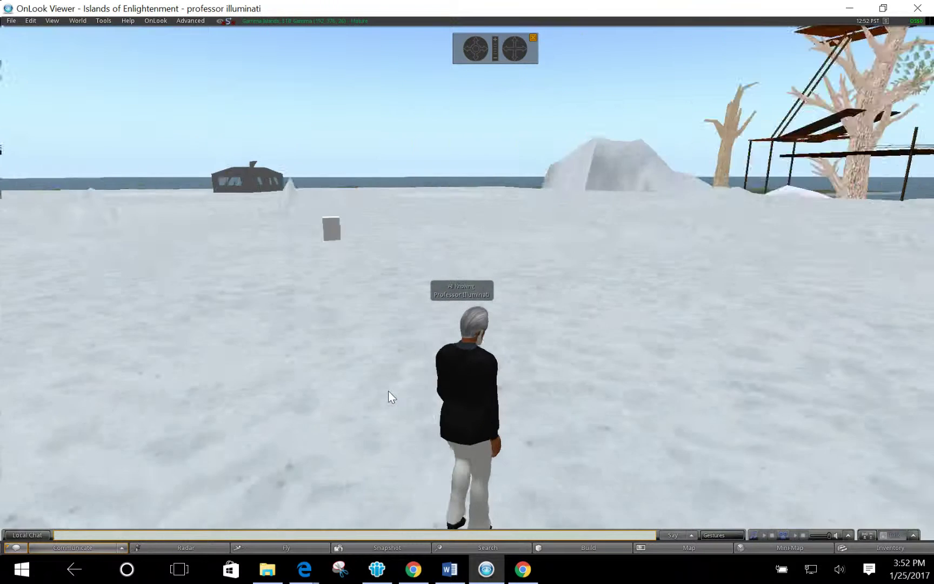
pyautogui.press('Left')
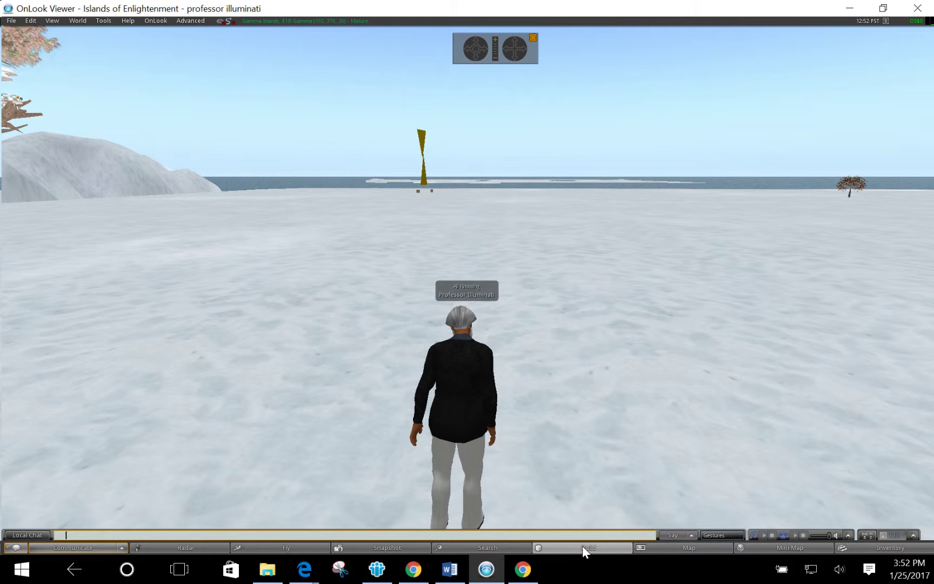
# Build a box on the snow beside the avatar and stretch it into a wall about 0.5 × 3.84 × 2.26 m
pyautogui.click(579, 547)
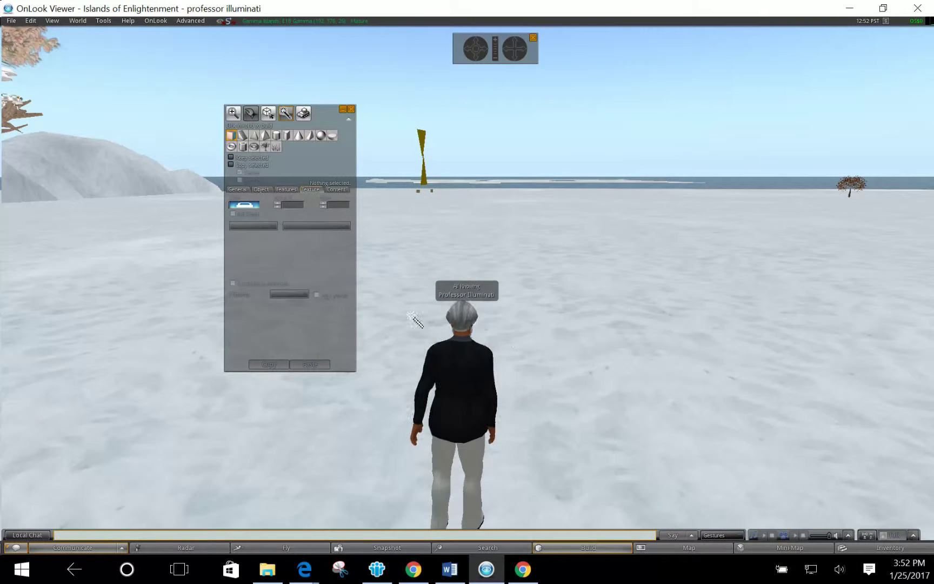
pyautogui.click(608, 345)
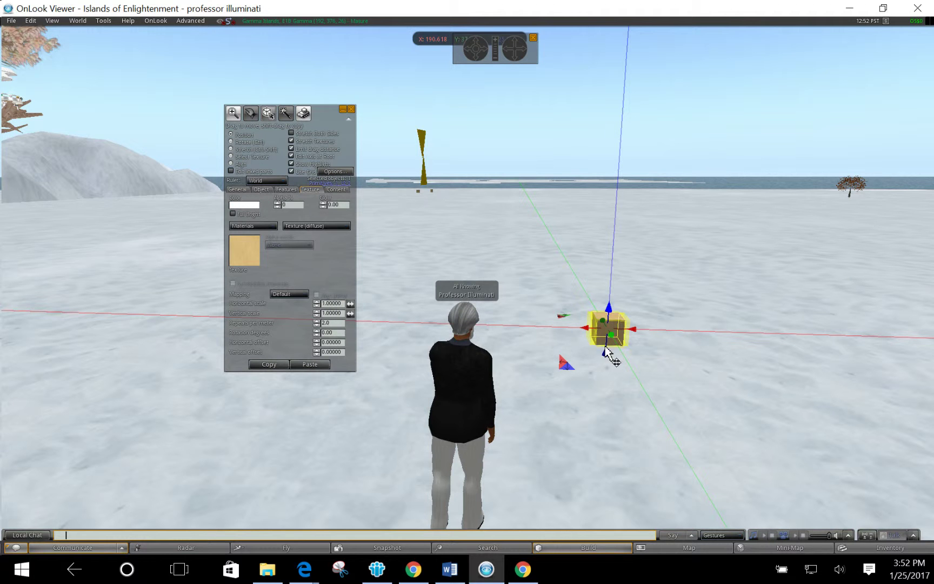
pyautogui.click(230, 149)
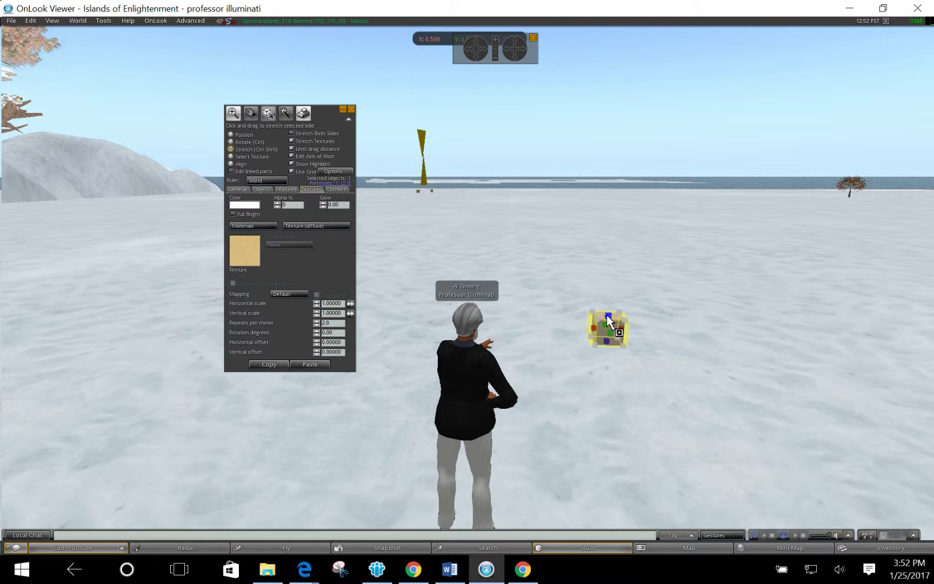
pyautogui.moveTo(604, 318); pyautogui.dragTo(609, 219)
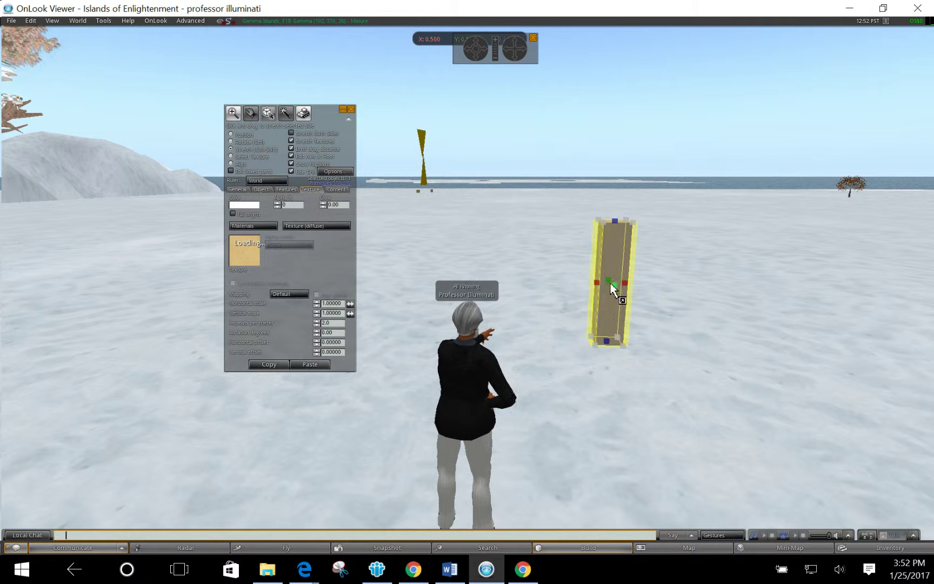
pyautogui.moveTo(609, 282); pyautogui.dragTo(707, 358)
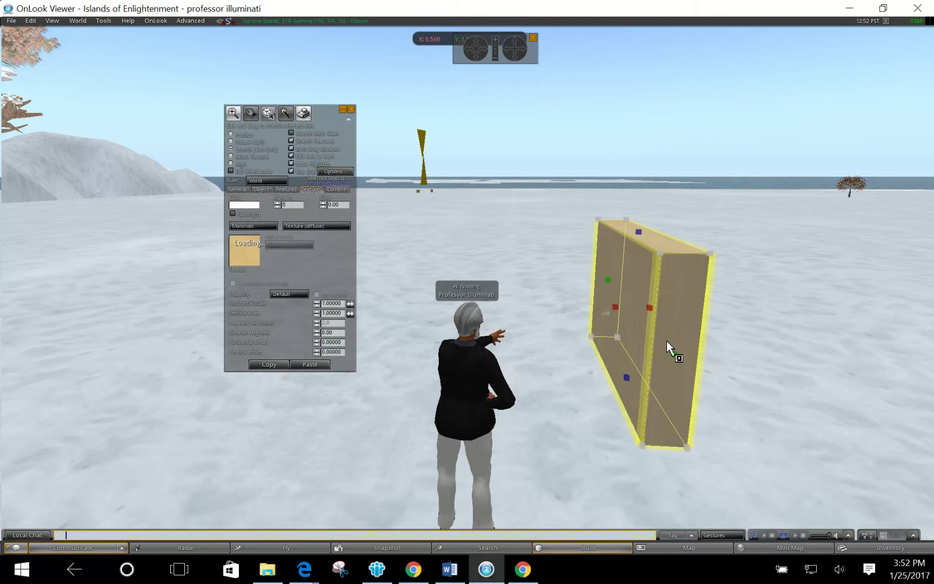
pyautogui.keyDown('alt'); pyautogui.moveTo(635, 325); pyautogui.dragTo(468, 287); pyautogui.keyUp('alt')
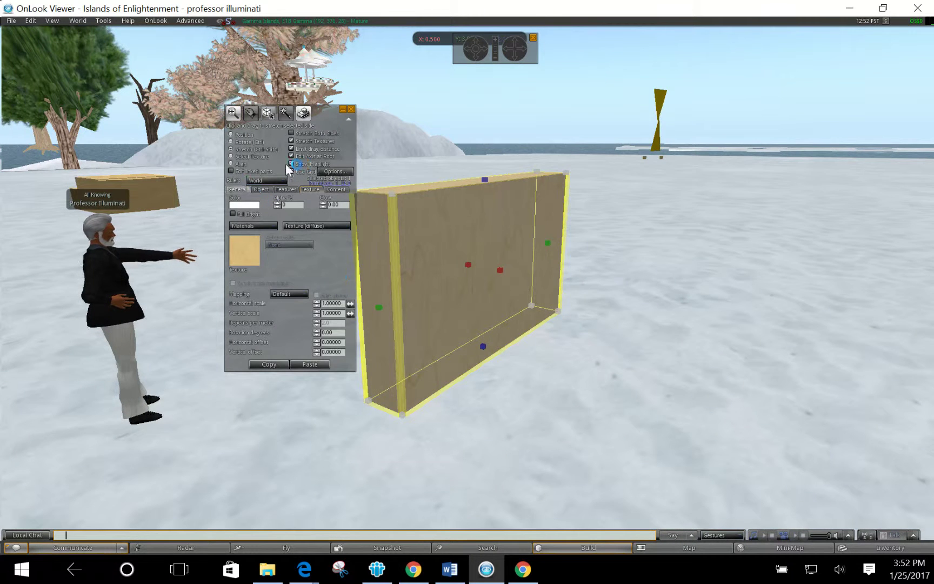
pyautogui.click(351, 109)
# Build a sphere on the face of the wall and enlarge it evenly to about 1.28 m across
pyautogui.click(578, 547)
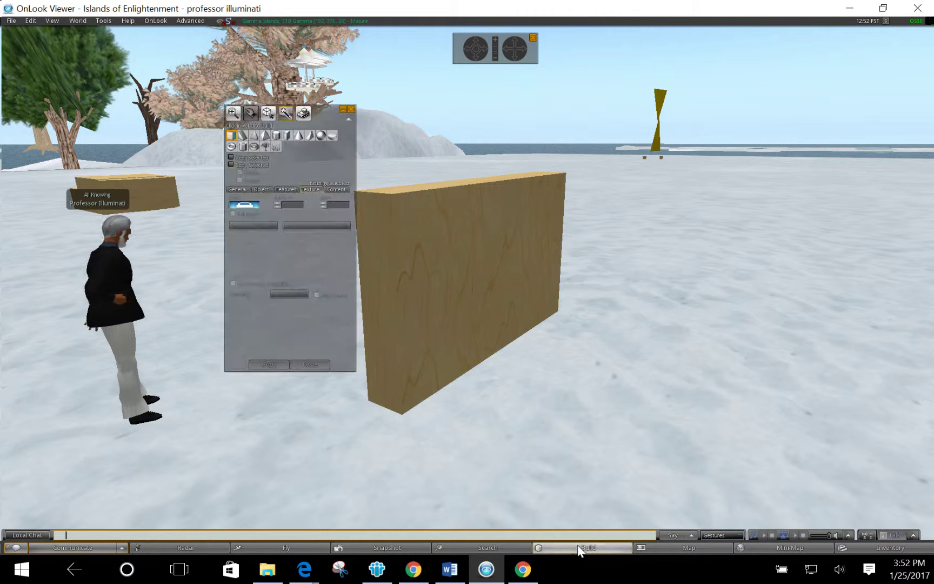
pyautogui.click(320, 135)
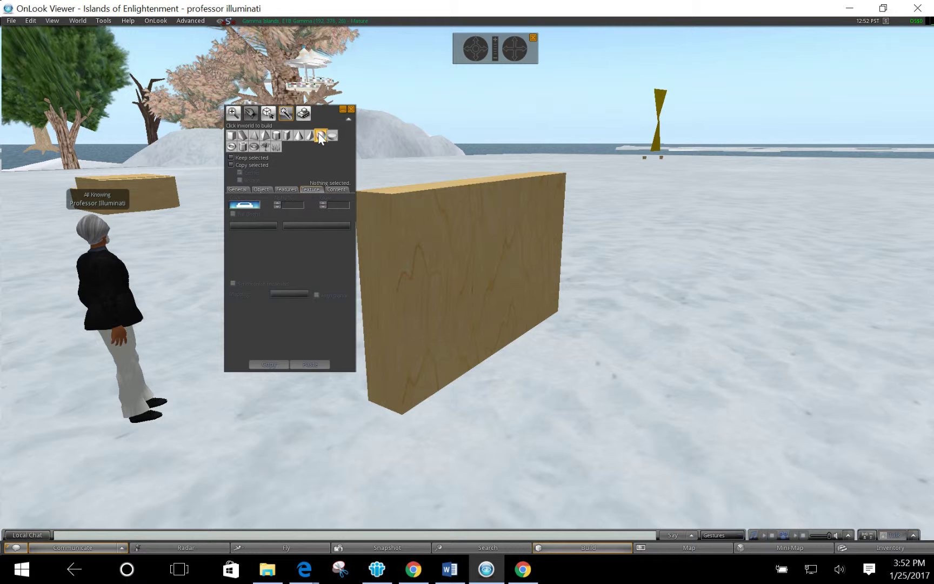
pyautogui.click(505, 280)
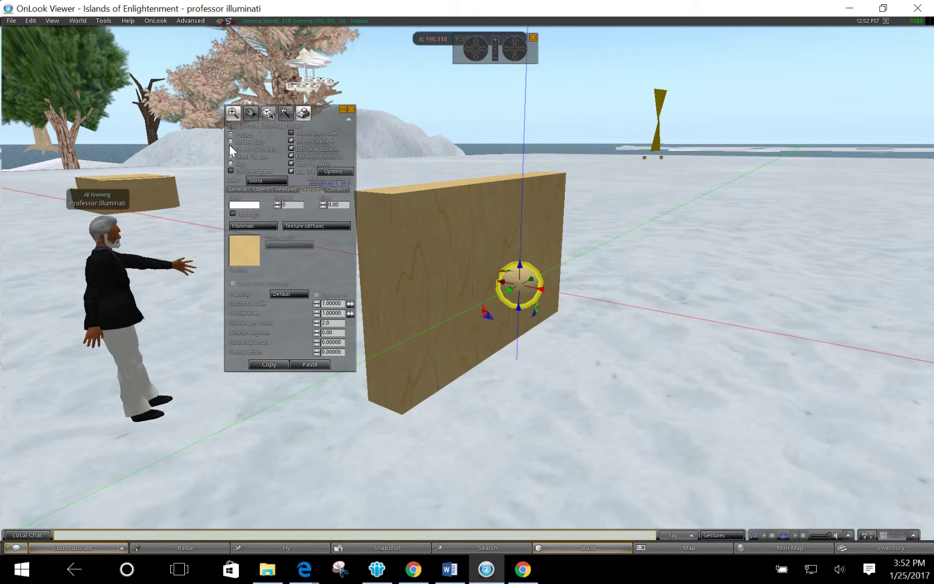
pyautogui.press('ctrl')
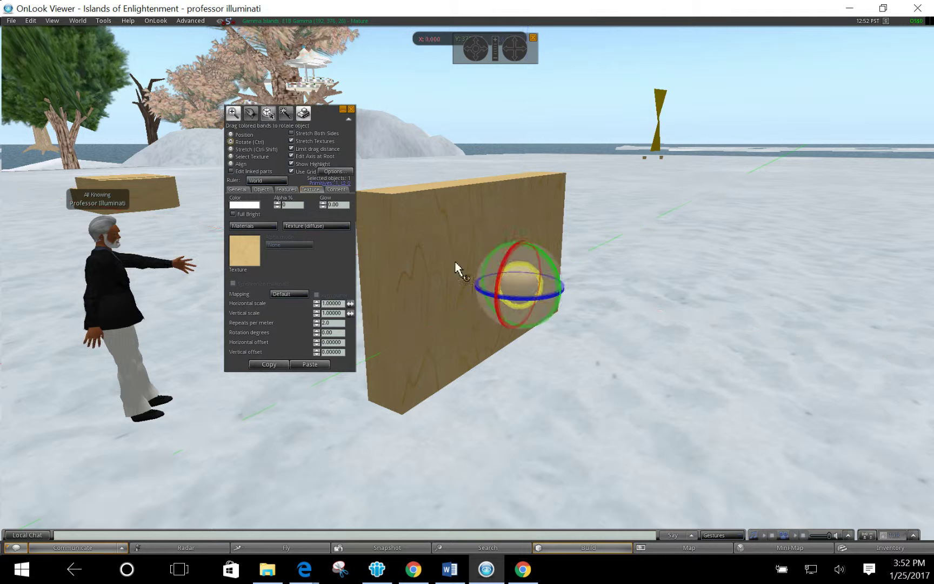
pyautogui.click(231, 149)
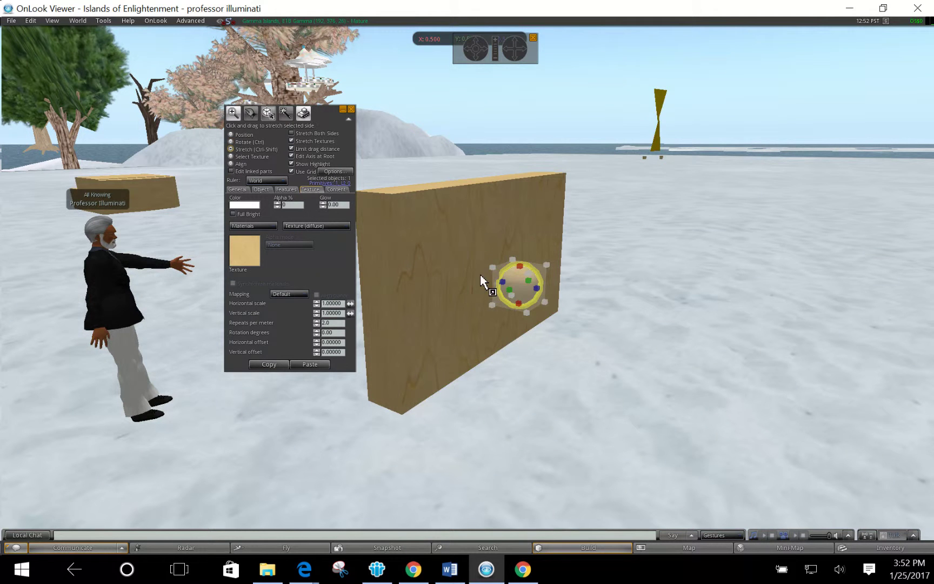
pyautogui.moveTo(489, 273); pyautogui.dragTo(404, 234)
pyautogui.moveTo(493, 331); pyautogui.dragTo(454, 339)
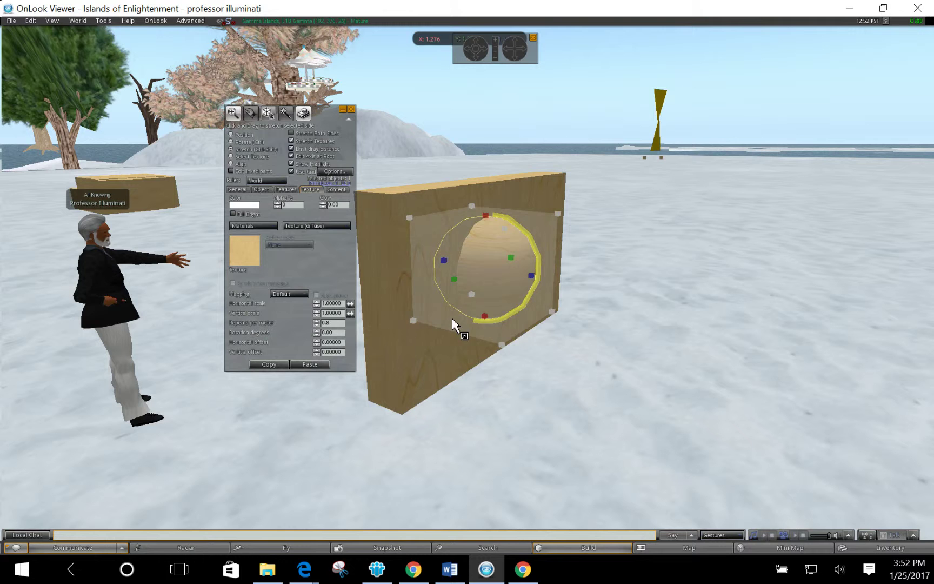
# Move the sphere along the X axis to about 190.57 m, roughly centring it in the wall's thickness
pyautogui.keyDown('alt'); pyautogui.moveTo(412, 260); pyautogui.dragTo(562, 257); pyautogui.keyUp('alt')
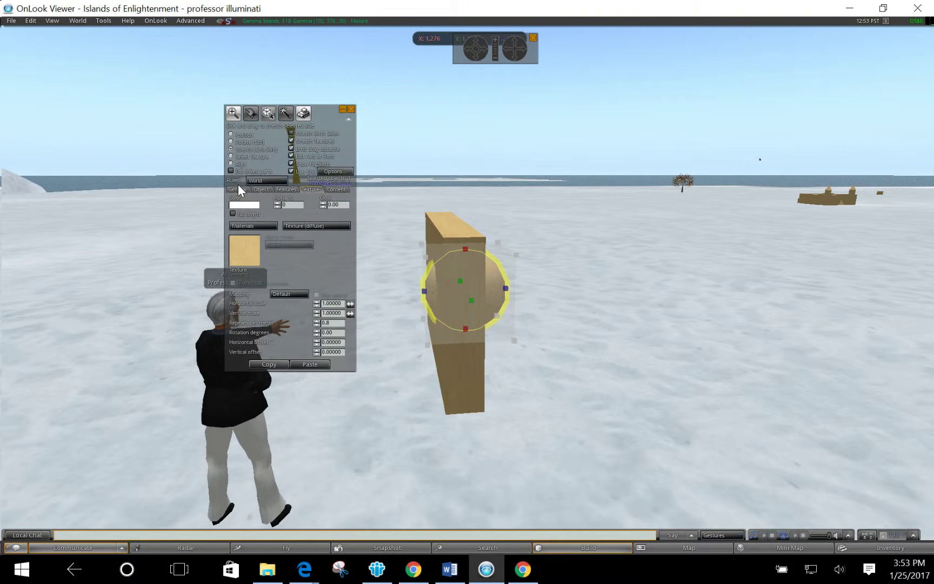
pyautogui.click(231, 134)
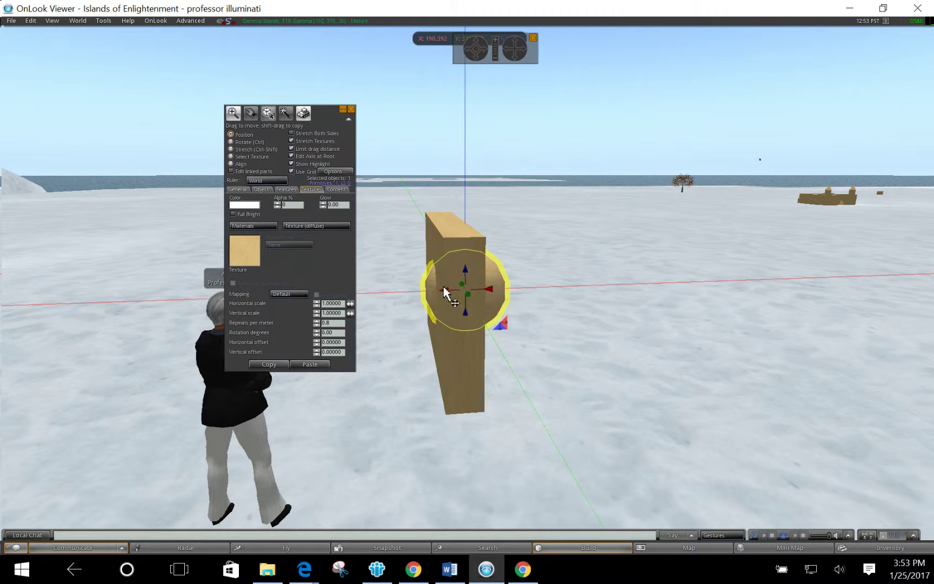
pyautogui.moveTo(444, 292); pyautogui.dragTo(439, 295)
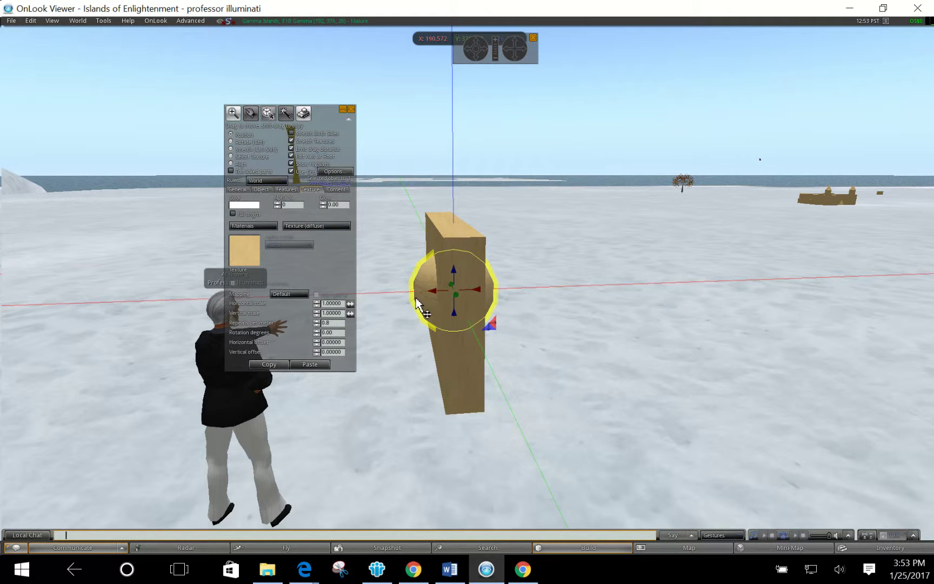
pyautogui.press('Escape')
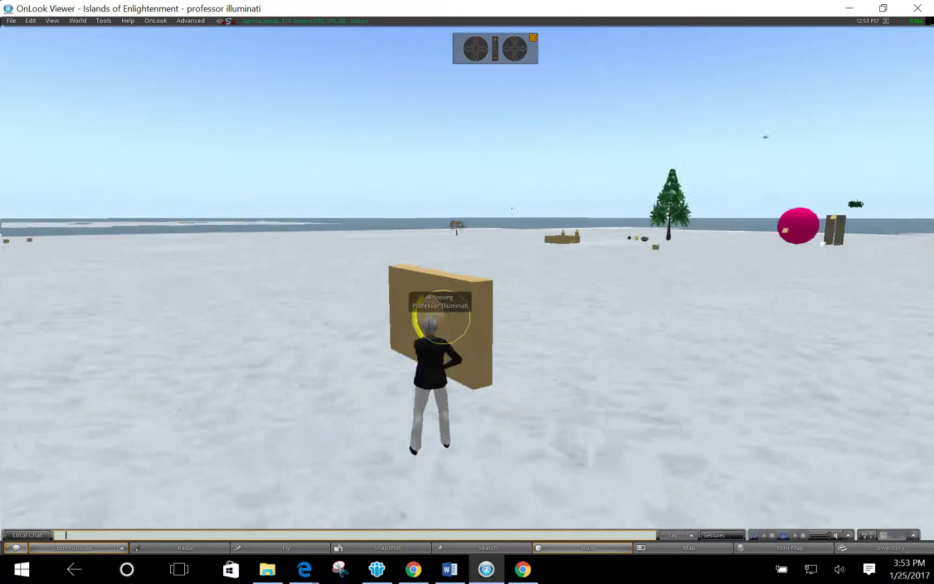
pyautogui.keyDown('alt'); pyautogui.moveTo(467, 277); pyautogui.dragTo(114, 205); pyautogui.keyUp('alt')
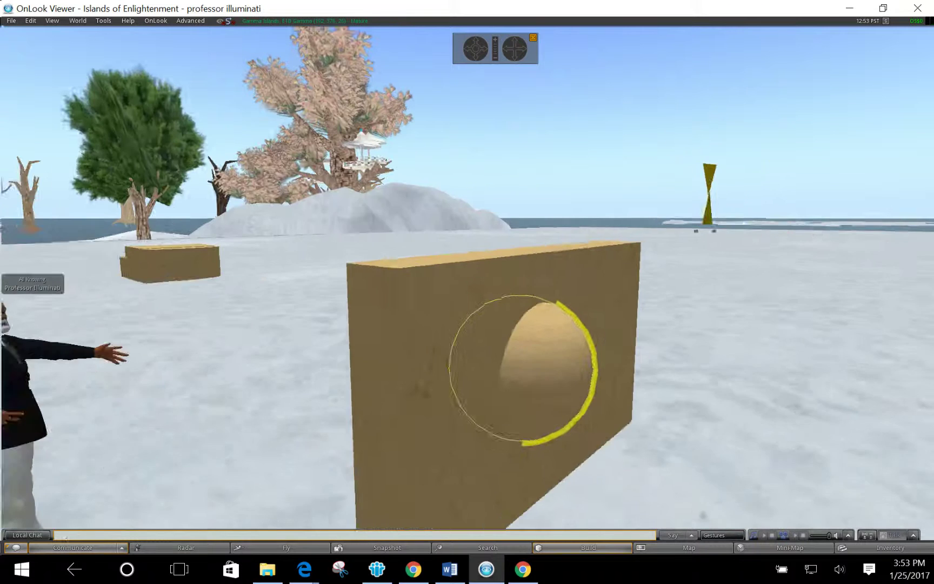
pyautogui.keyDown('alt'); pyautogui.moveTo(500, 262); pyautogui.dragTo(473, 284); pyautogui.keyUp('alt')
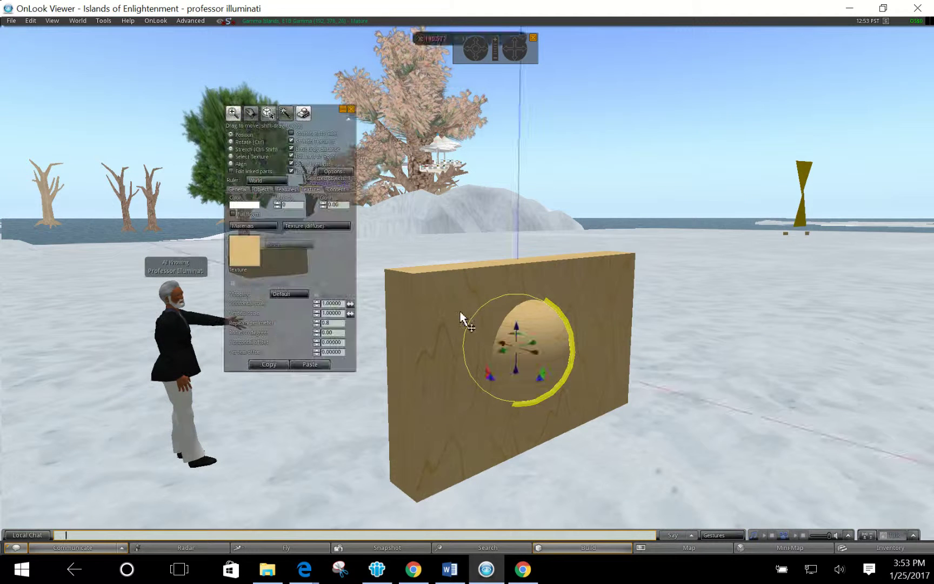
# Select the wall and the sphere one after the other to compare them as separate objects, and show the sphere's object parameters
pyautogui.click(464, 308)
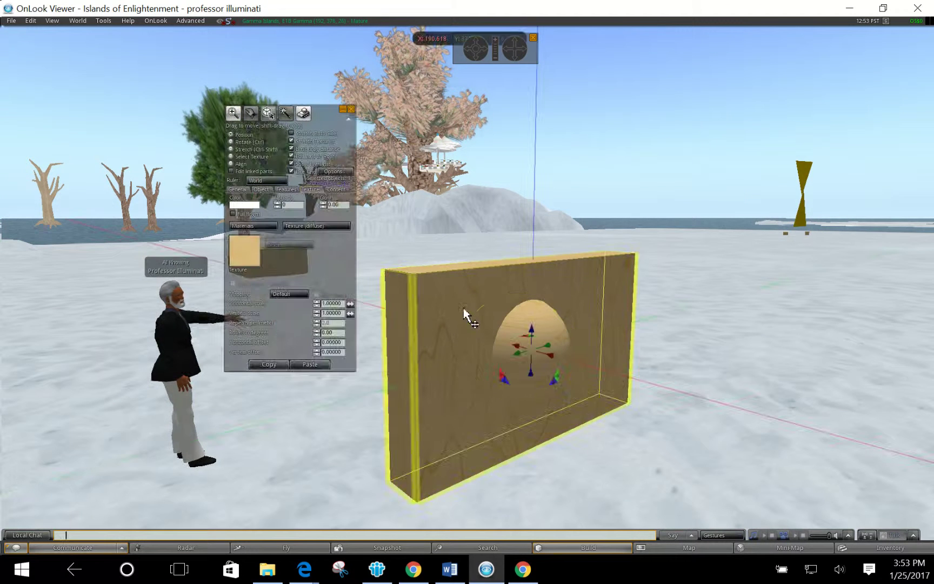
pyautogui.click(541, 315)
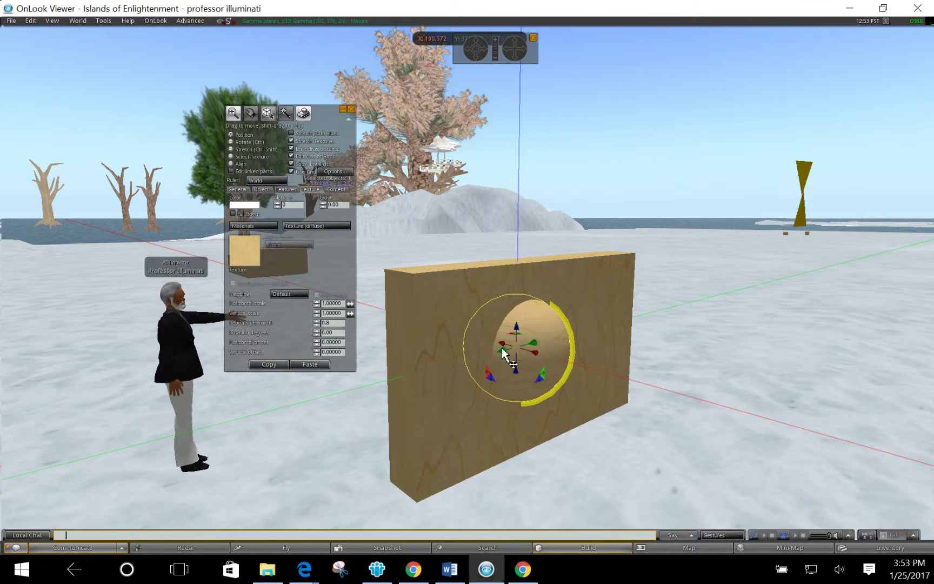
pyautogui.click(260, 189)
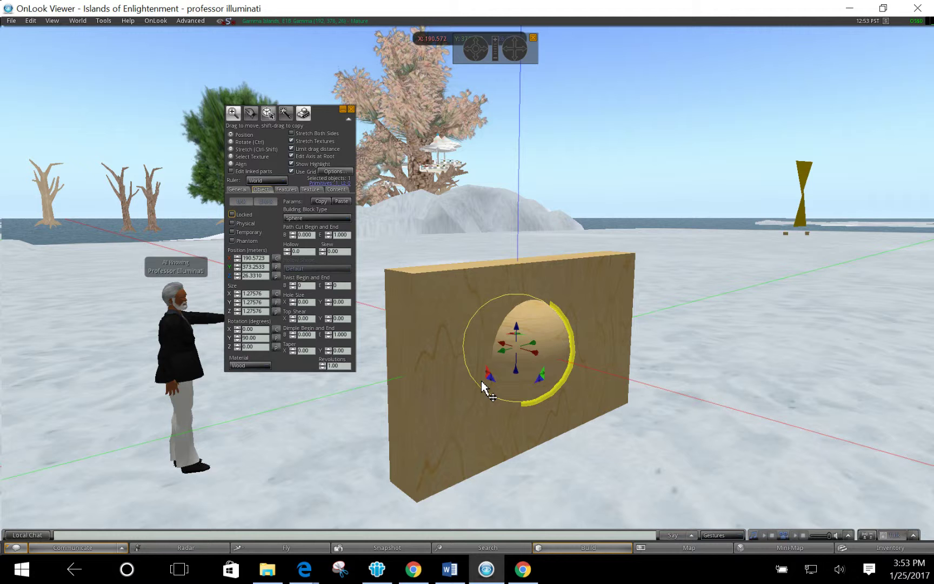
# Select the wall and the sphere together and link them into one object
pyautogui.keyDown('alt'); pyautogui.moveTo(470, 414); pyautogui.dragTo(481, 436); pyautogui.keyUp('alt')
pyautogui.click(476, 45)
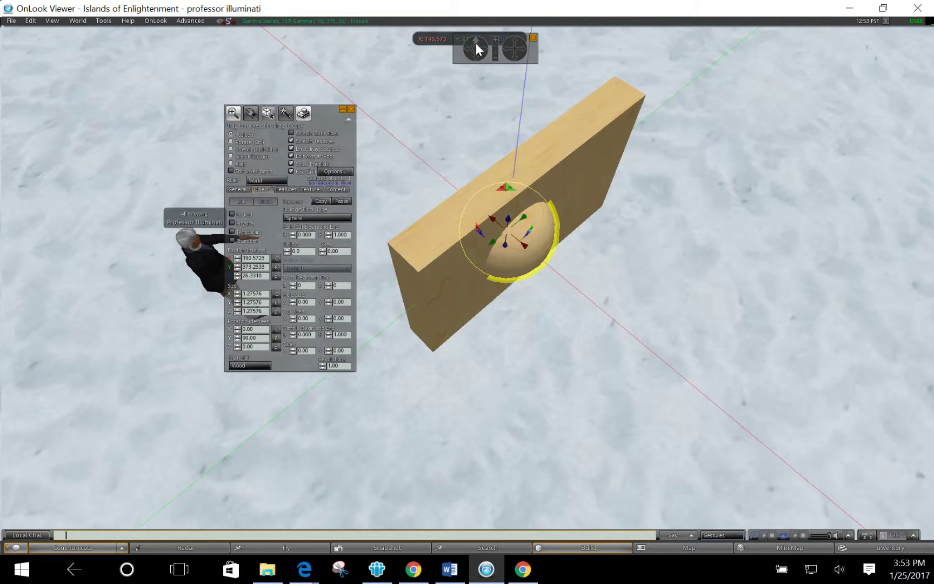
pyautogui.keyDown('alt'); pyautogui.moveTo(443, 238); pyautogui.dragTo(416, 295); pyautogui.keyUp('alt')
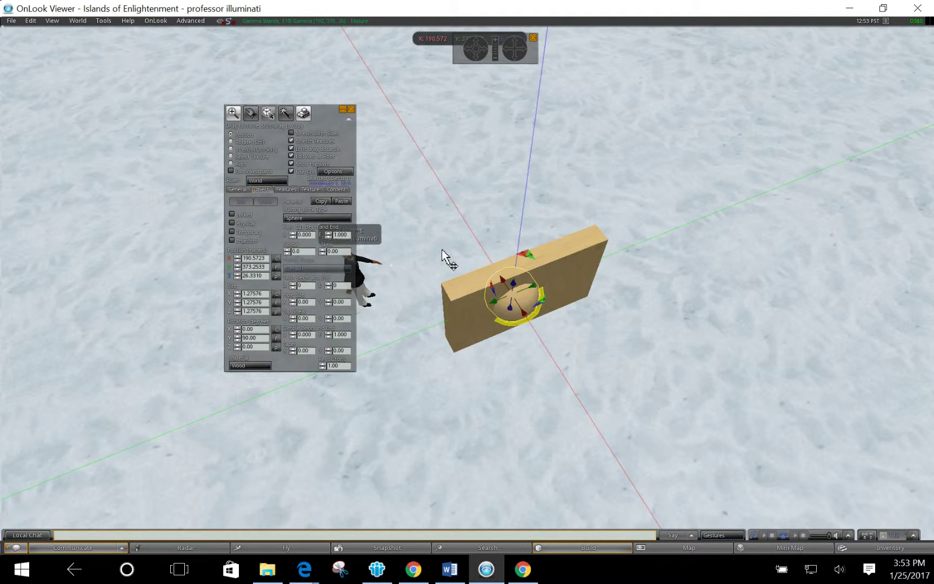
pyautogui.moveTo(416, 228); pyautogui.dragTo(653, 358)
pyautogui.moveTo(399, 176); pyautogui.dragTo(685, 378)
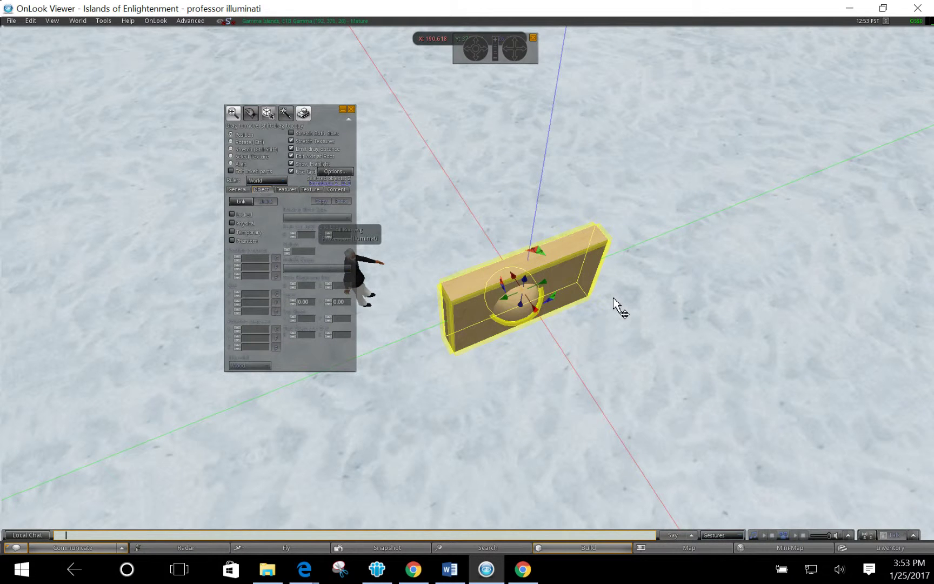
pyautogui.click(261, 187)
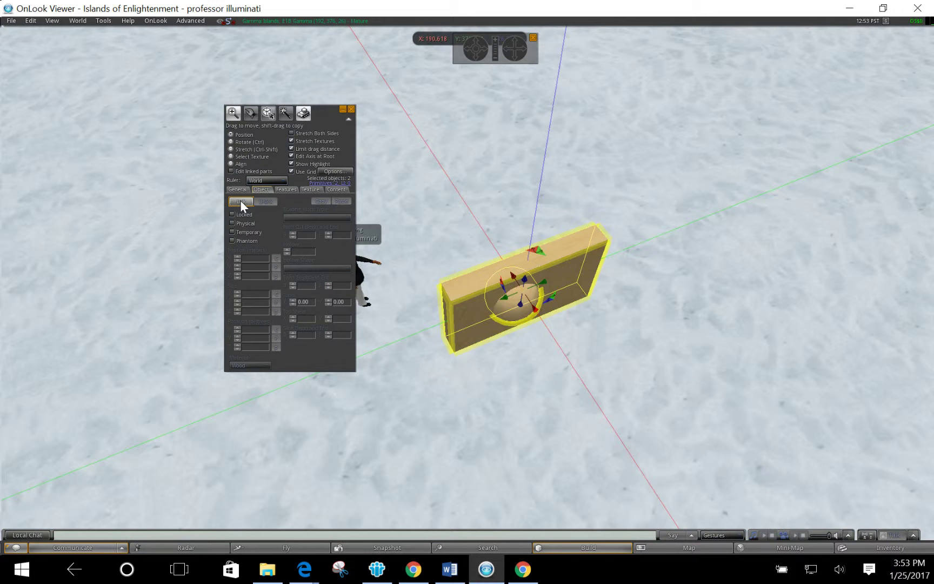
pyautogui.click(241, 203)
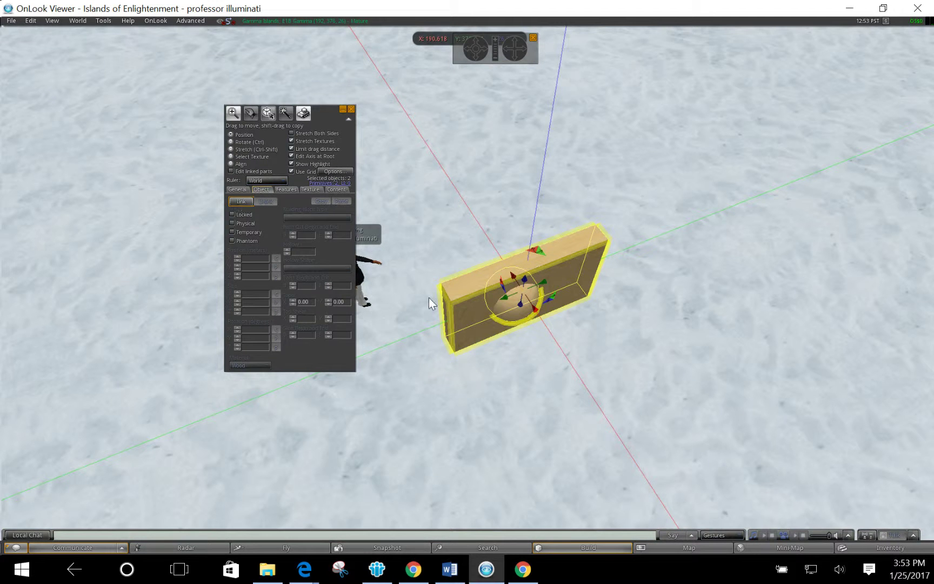
pyautogui.click(241, 201)
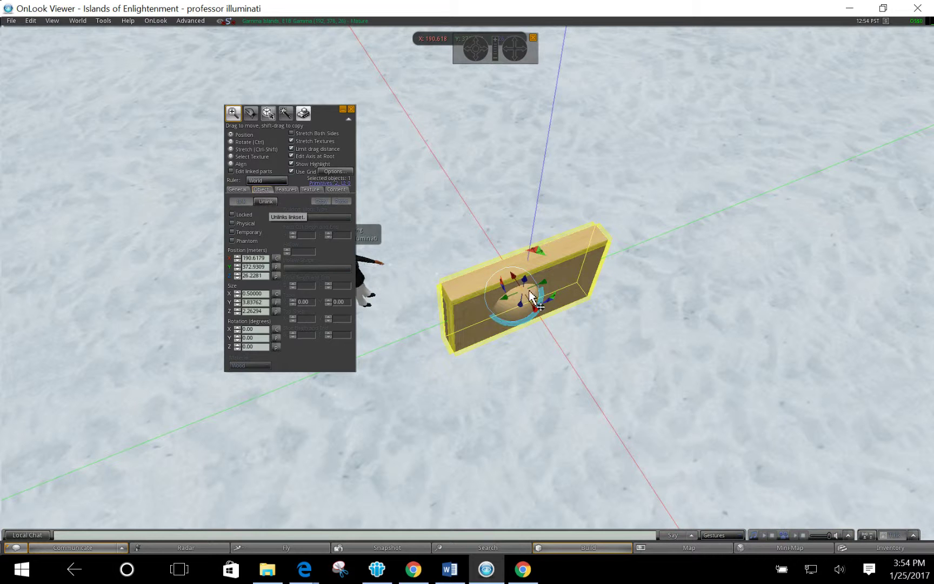
# Move the linked wall and sphere to about X 189.18 m and Z 27.11 m, and finish editing
pyautogui.moveTo(527, 287); pyautogui.dragTo(603, 333)
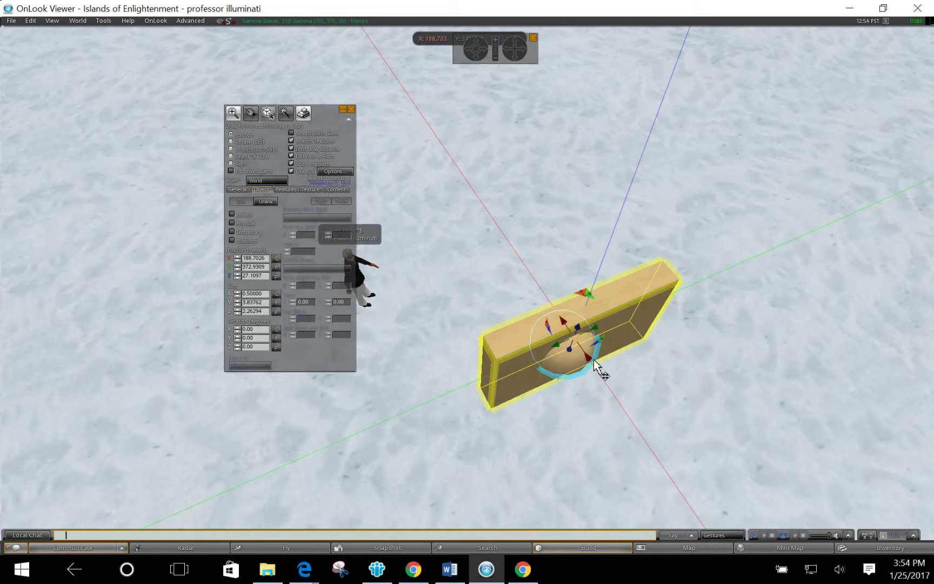
pyautogui.moveTo(591, 367); pyautogui.dragTo(576, 329)
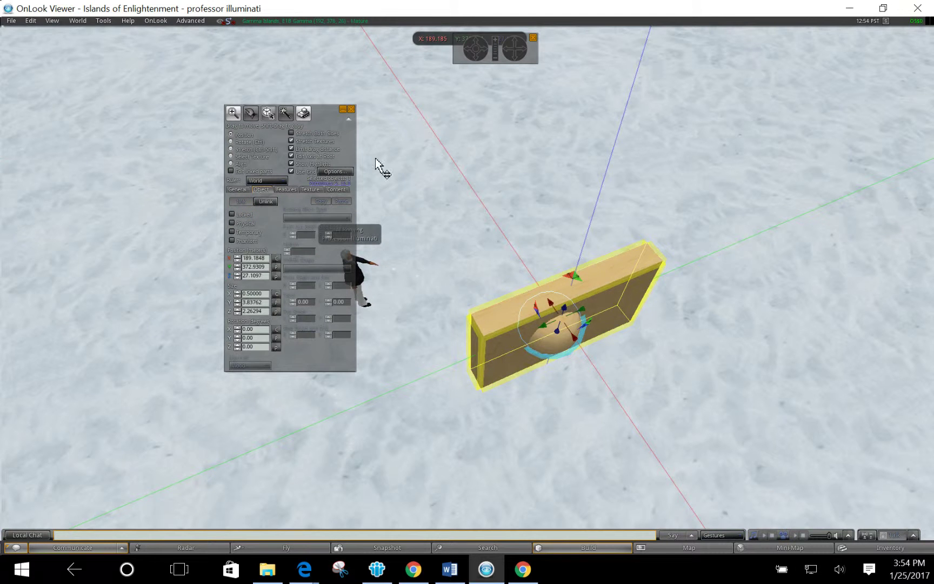
pyautogui.click(351, 109)
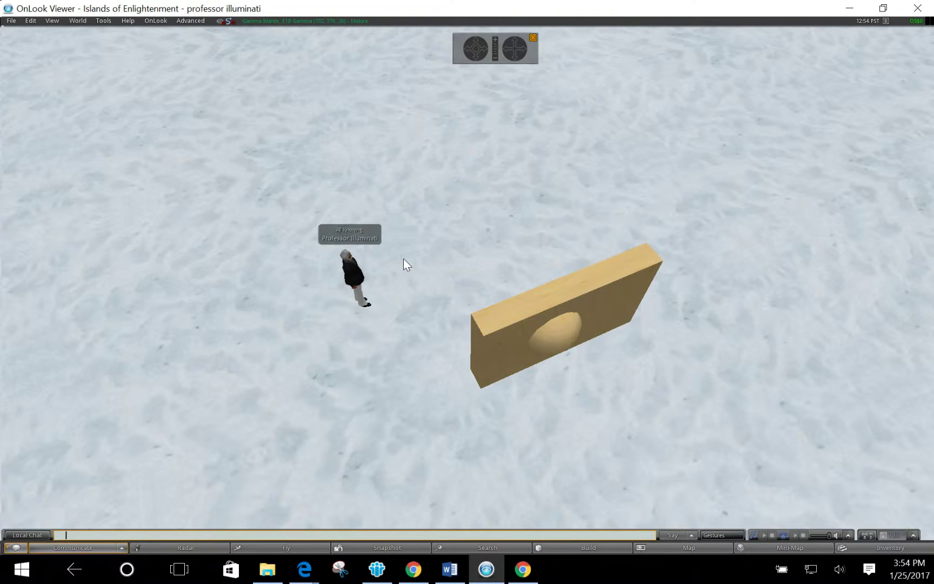
# Walk the avatar around the linked wall and sphere to examine the object from several sides
pyautogui.press('Escape')
pyautogui.press('Right')
pyautogui.press('Right')
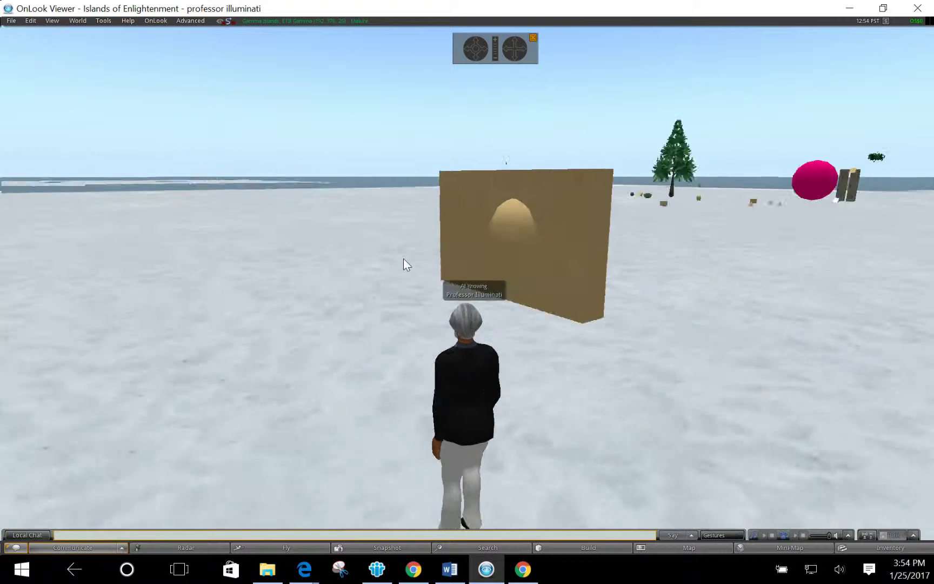
pyautogui.press('Up')
pyautogui.press('Up')
pyautogui.press('Right')
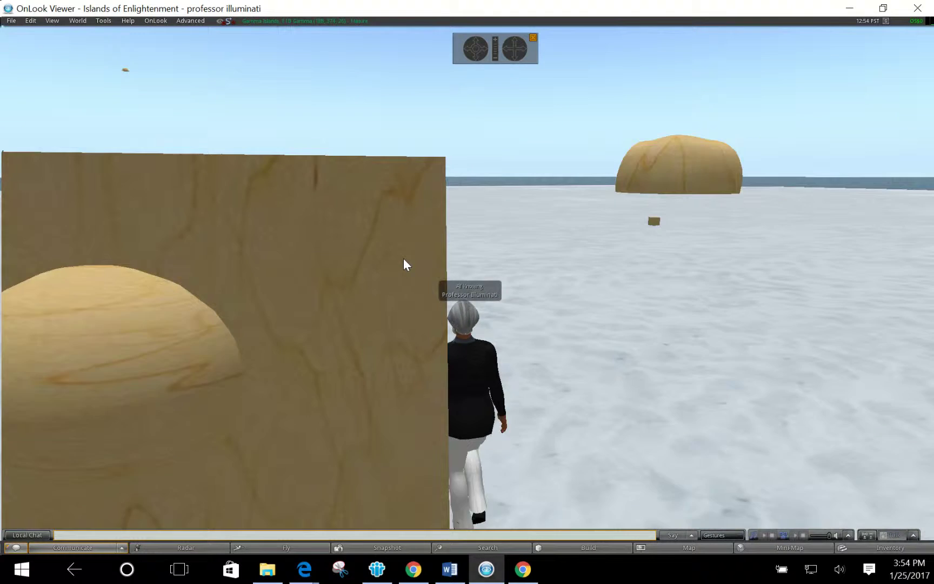
pyautogui.press('Left')
pyautogui.press('Left')
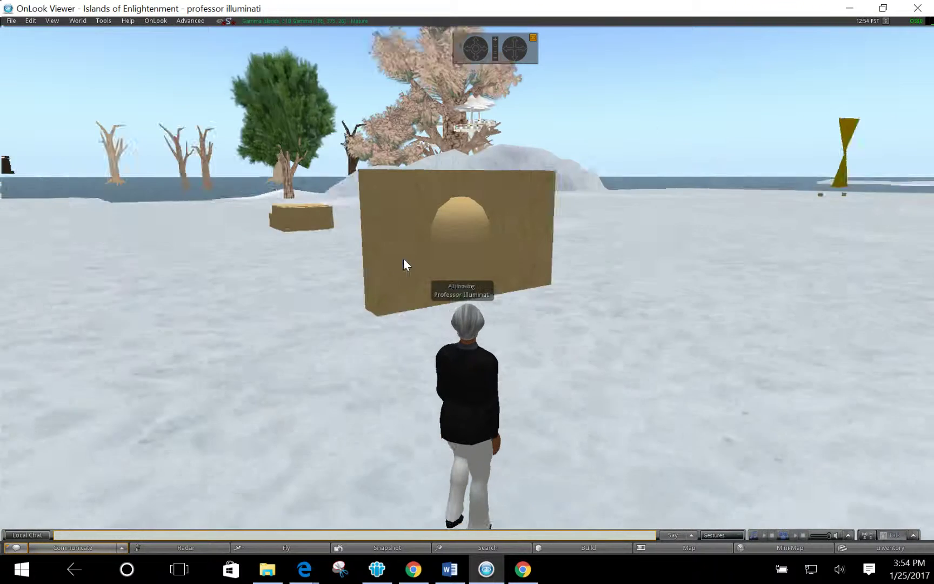
pyautogui.press('Up')
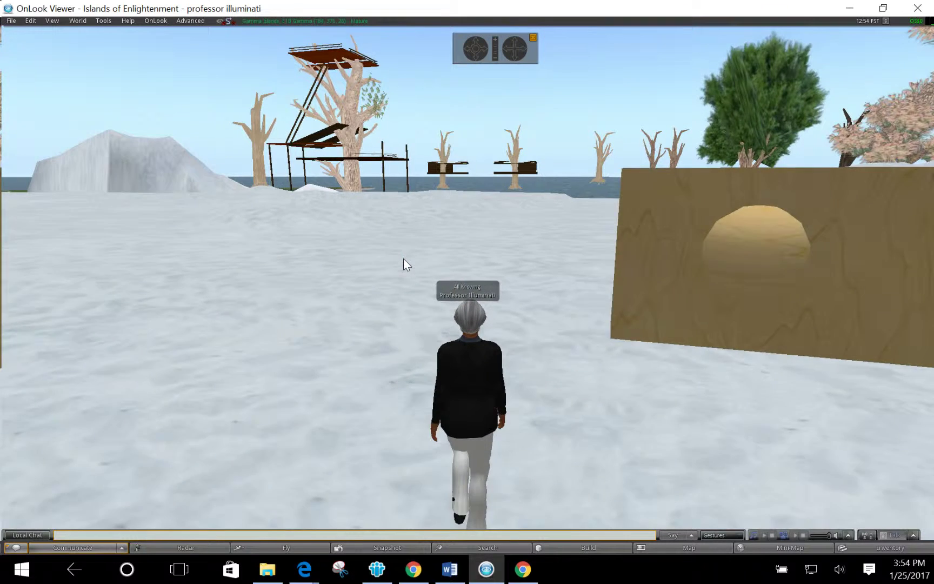
pyautogui.press('Right')
pyautogui.press('Right')
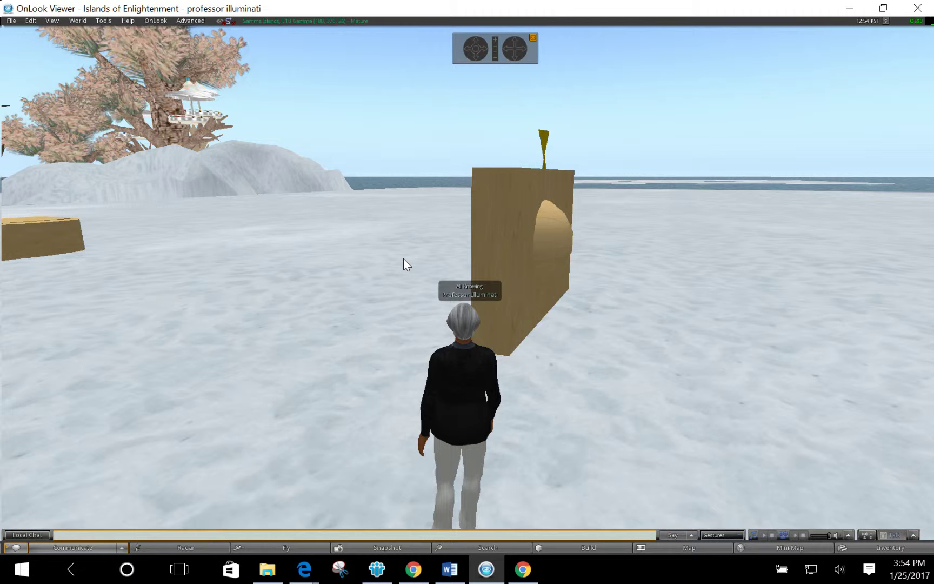
# Open the linked wall and sphere for editing and turn on editing of individual linked parts
pyautogui.rightClick(501, 233)
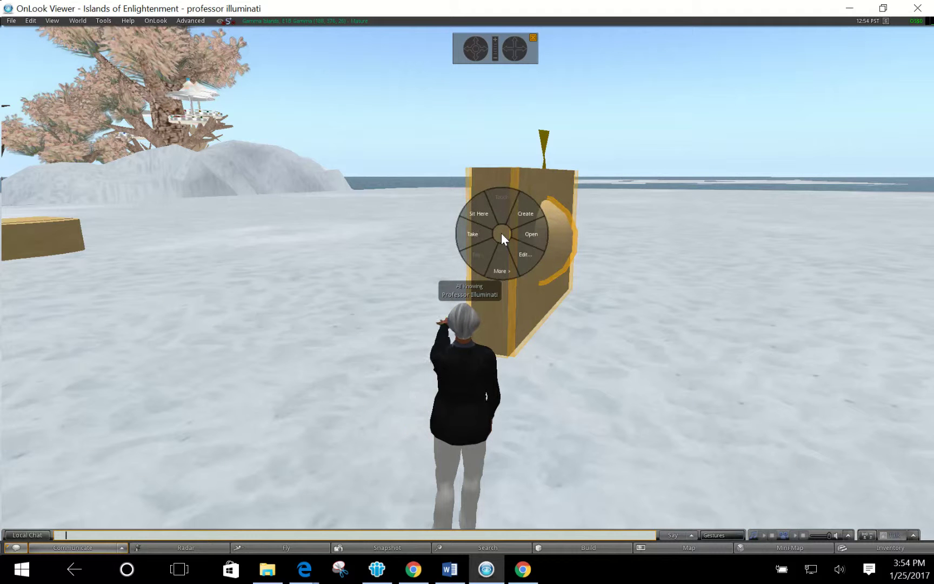
pyautogui.click(523, 253)
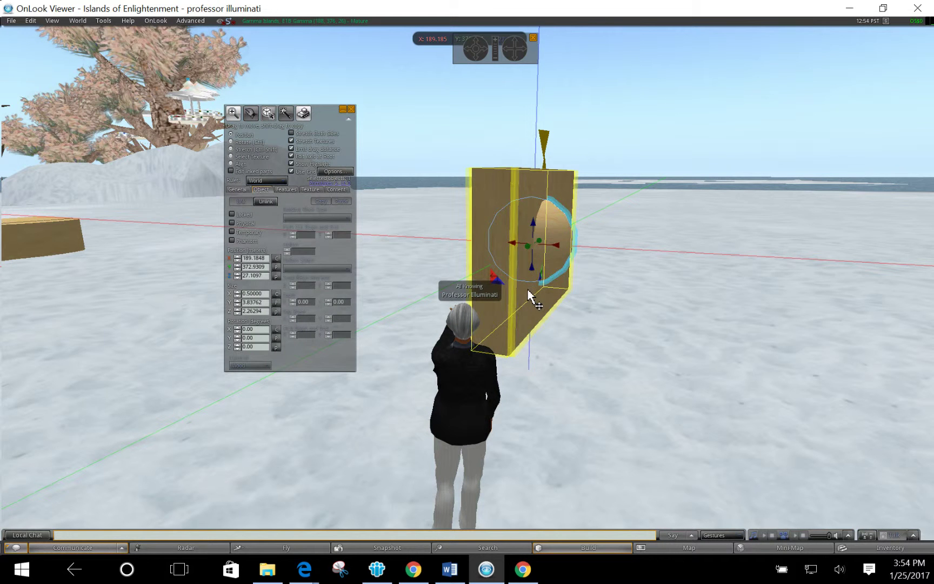
pyautogui.click(238, 189)
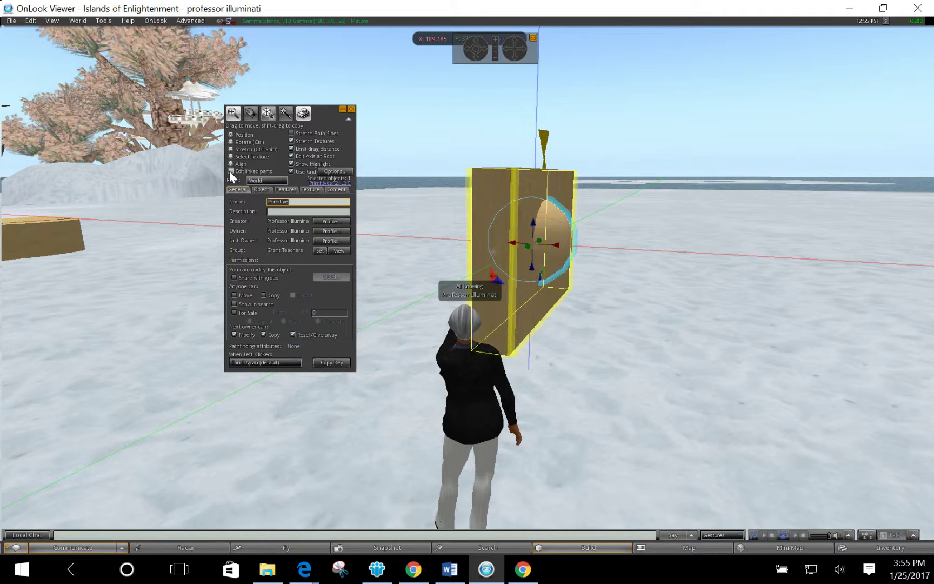
pyautogui.click(231, 171)
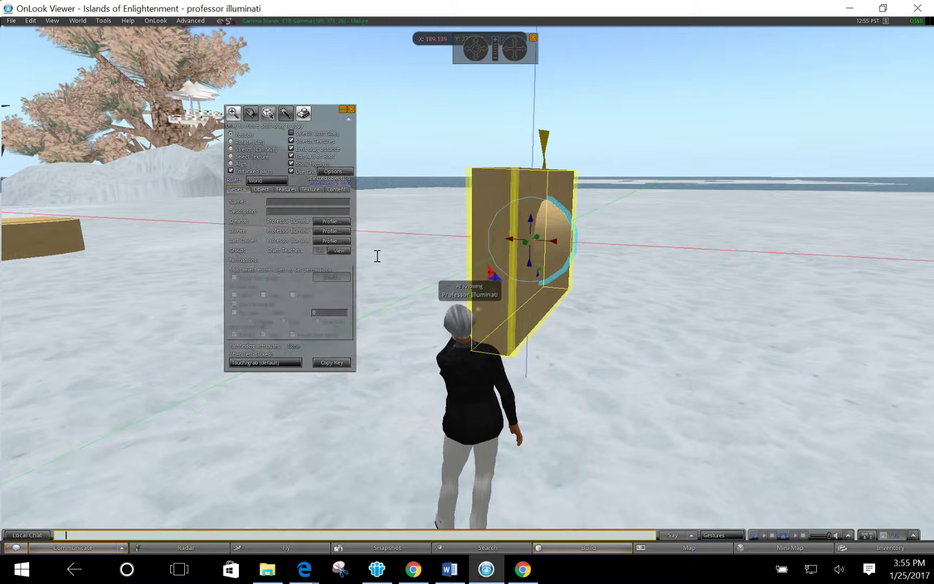
# Select the wall and the sphere alternately to check that each linked part can be picked separately
pyautogui.click(488, 191)
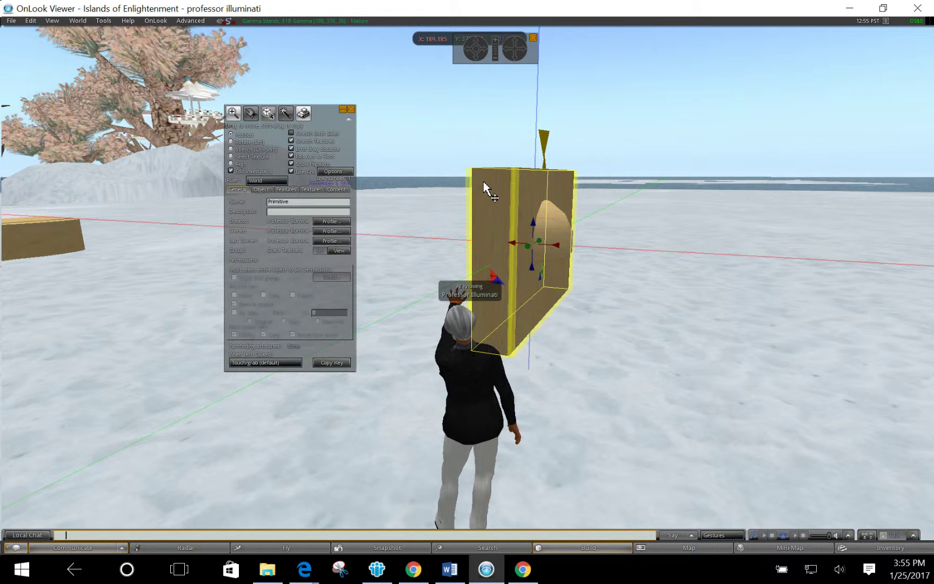
pyautogui.click(557, 237)
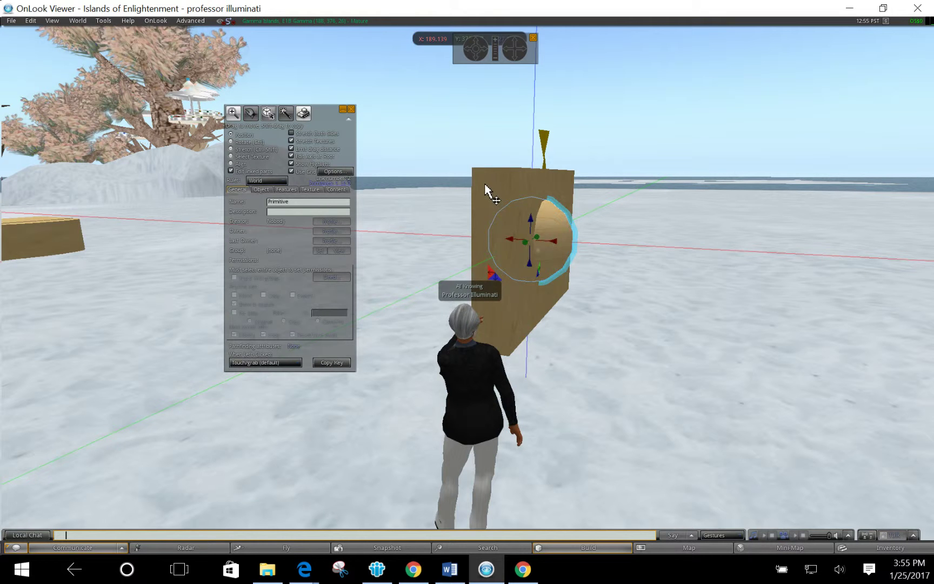
pyautogui.click(485, 190)
pyautogui.click(556, 238)
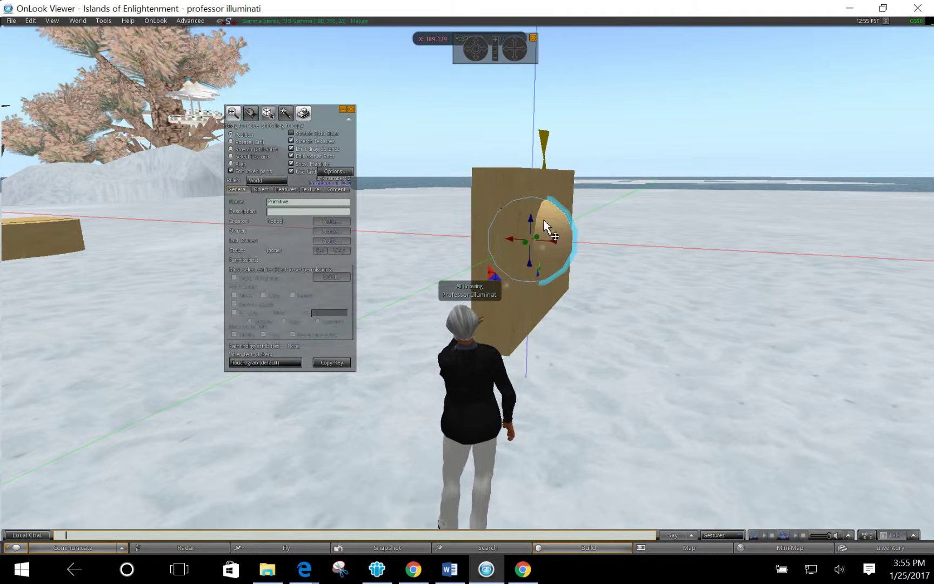
pyautogui.click(495, 200)
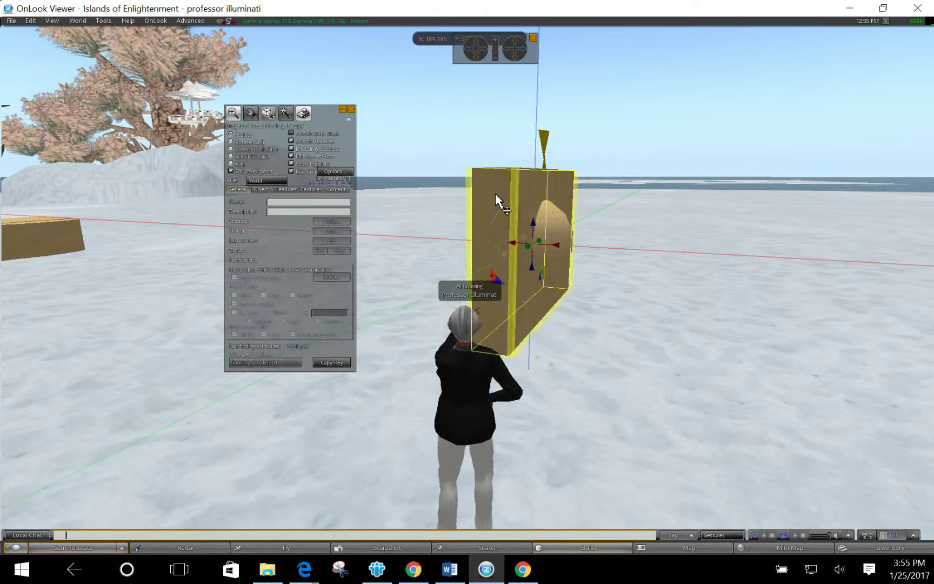
# Apply the "holiday house awning fabric" texture from the "TEXTURE SET- holiday house" folder to the sphere only
pyautogui.click(558, 229)
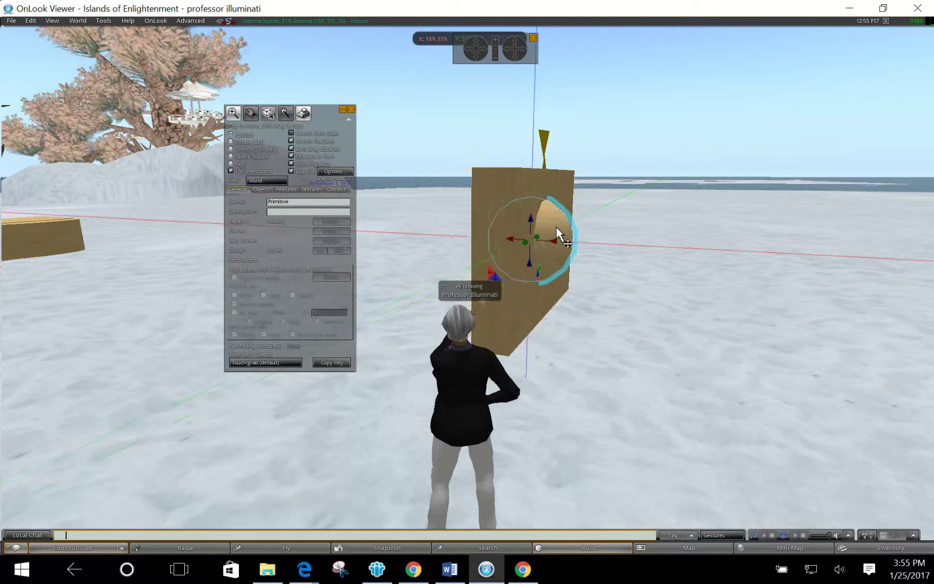
pyautogui.click(311, 189)
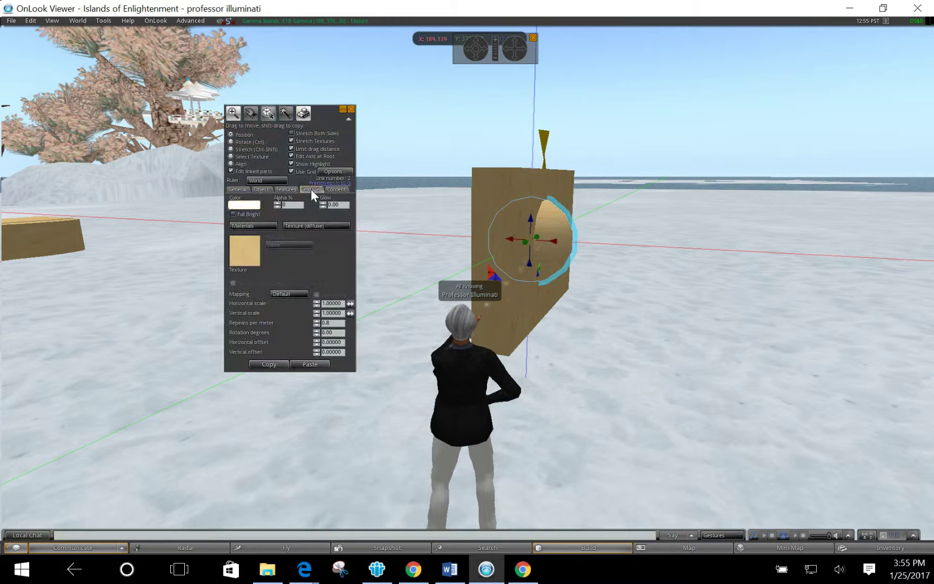
pyautogui.click(245, 260)
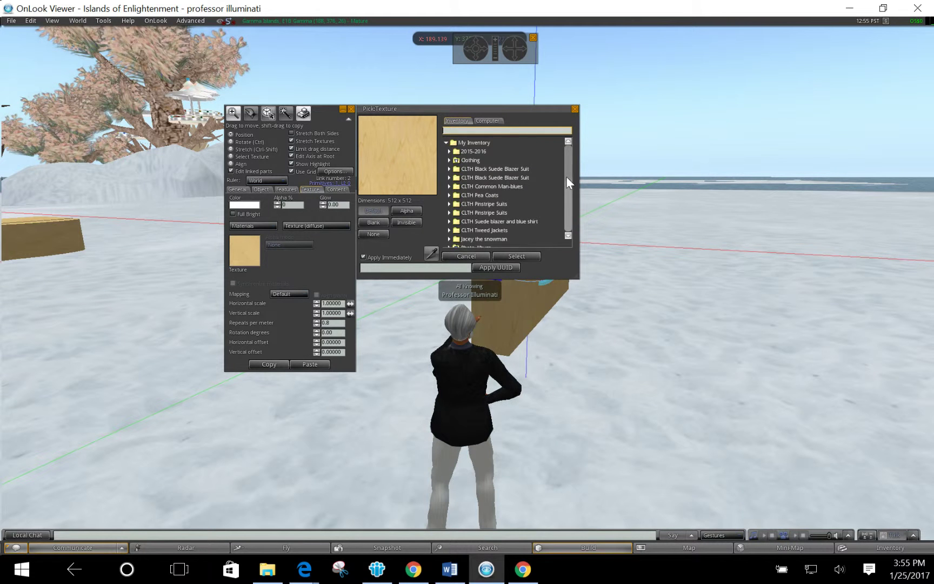
pyautogui.moveTo(567, 176); pyautogui.dragTo(567, 235)
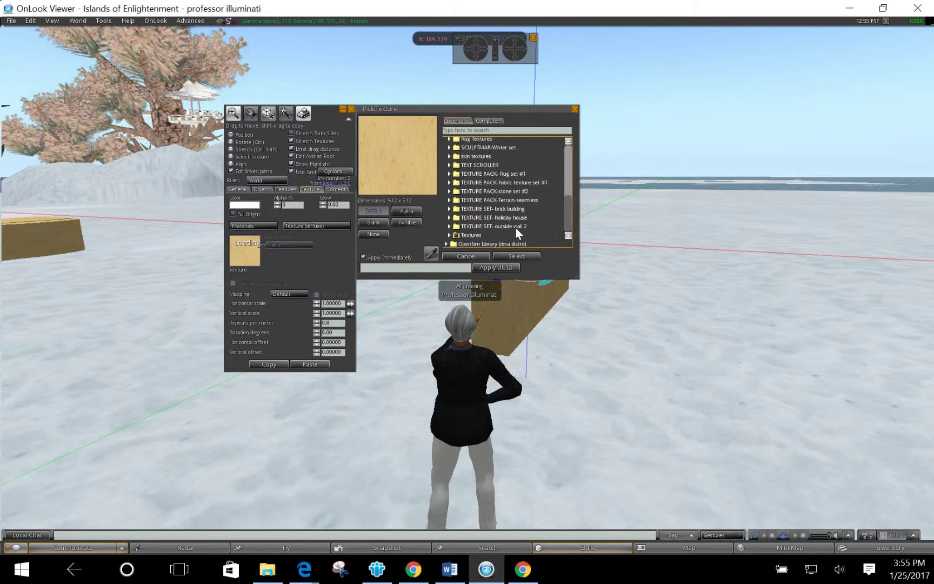
pyautogui.doubleClick(459, 218)
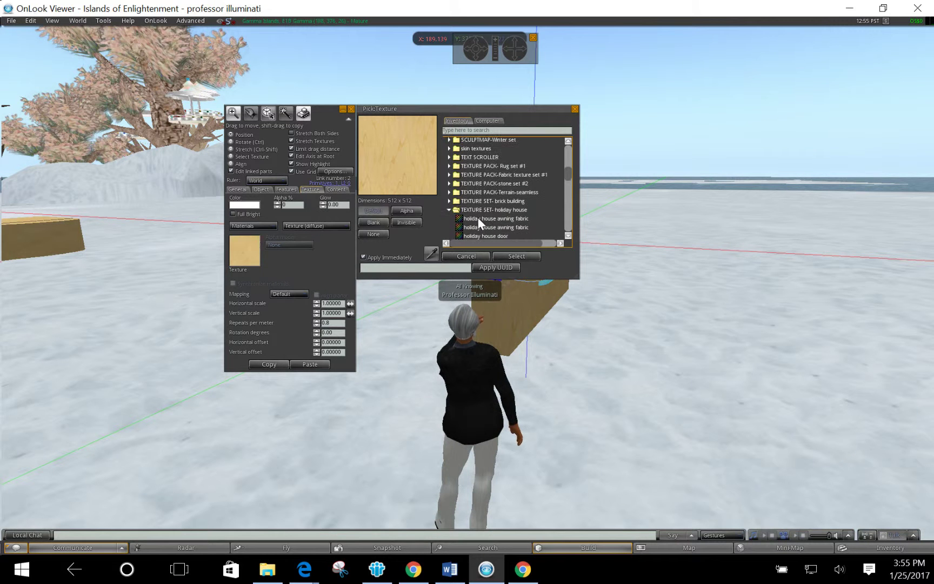
pyautogui.click(478, 218)
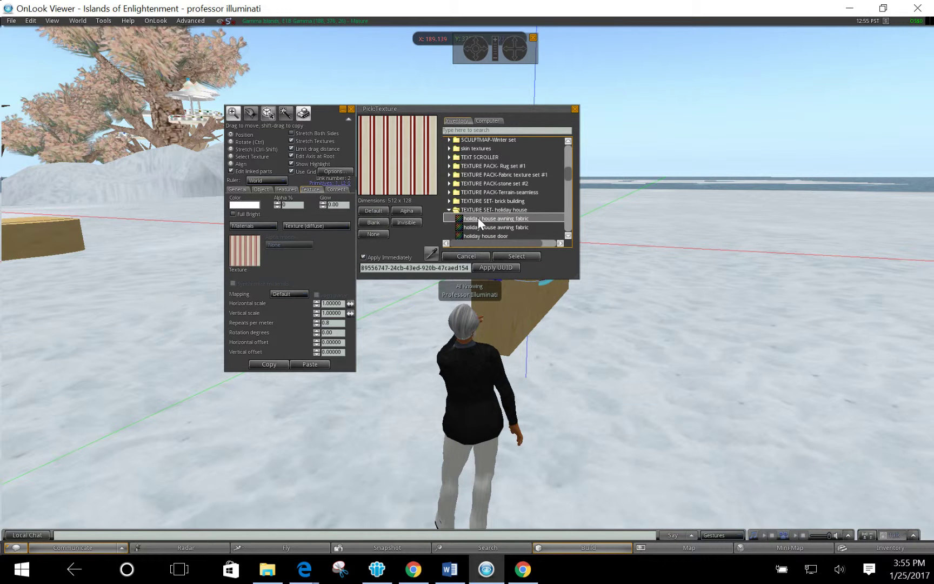
pyautogui.click(516, 257)
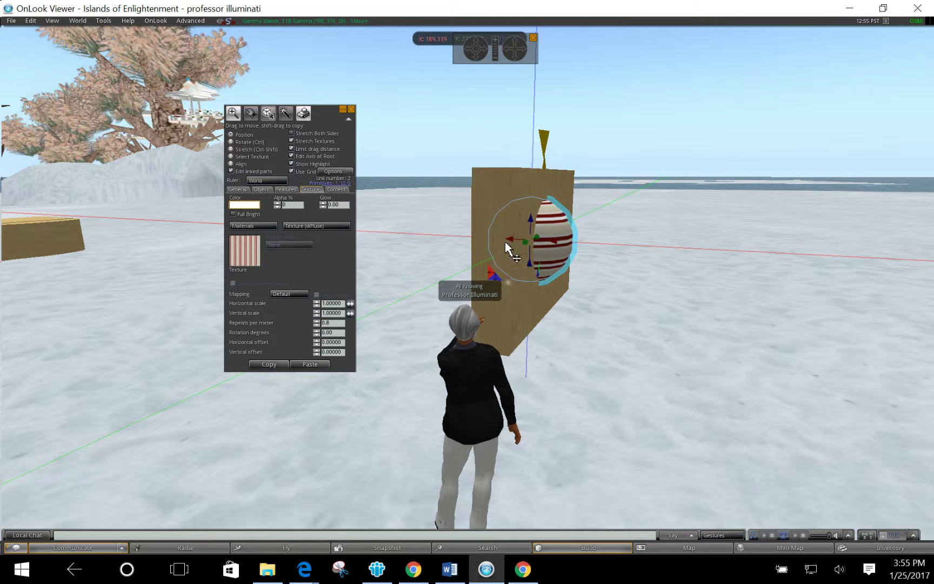
# Apply the "holiday house inlaid wood floor tile" texture from the holiday house set to the wall only, and finish editing
pyautogui.click(497, 200)
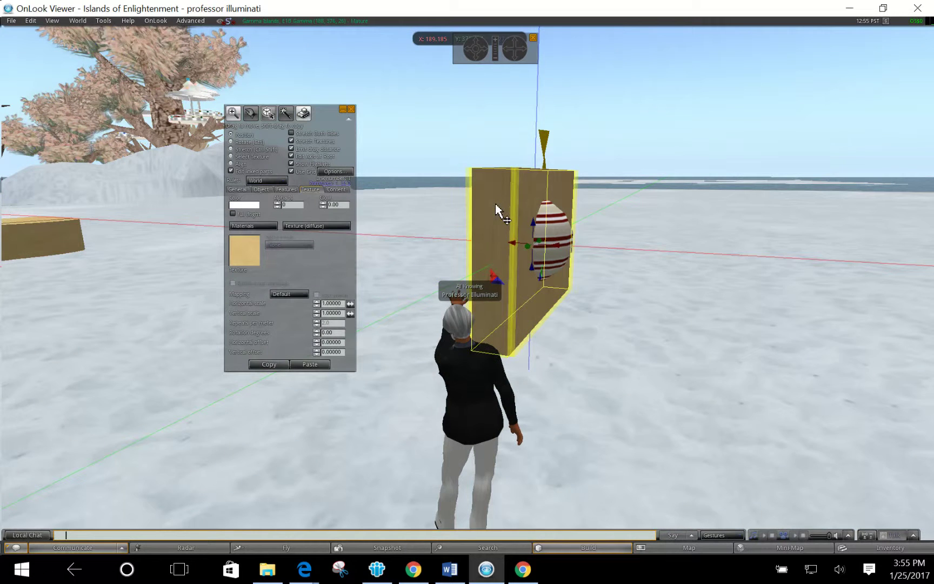
pyautogui.click(244, 263)
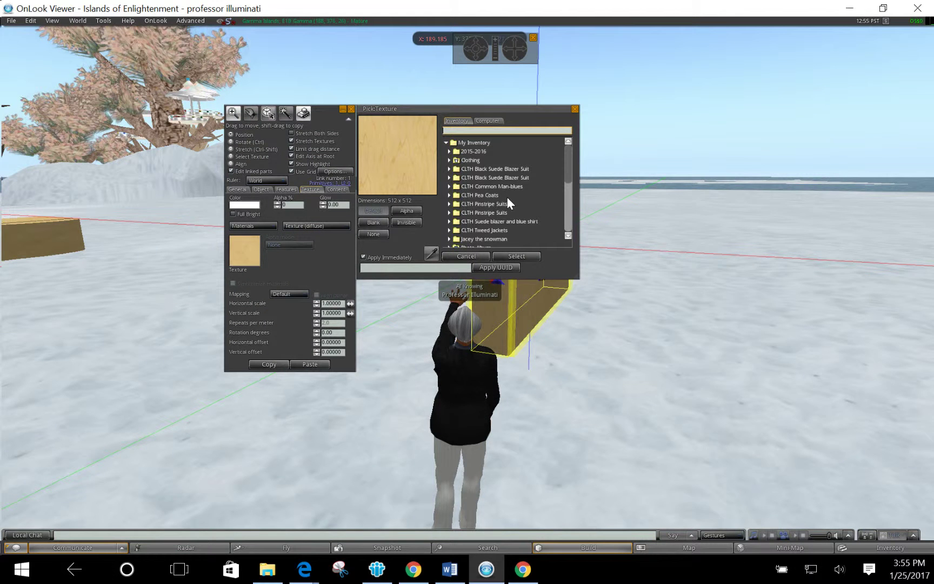
pyautogui.scroll(-1, 507, 197)
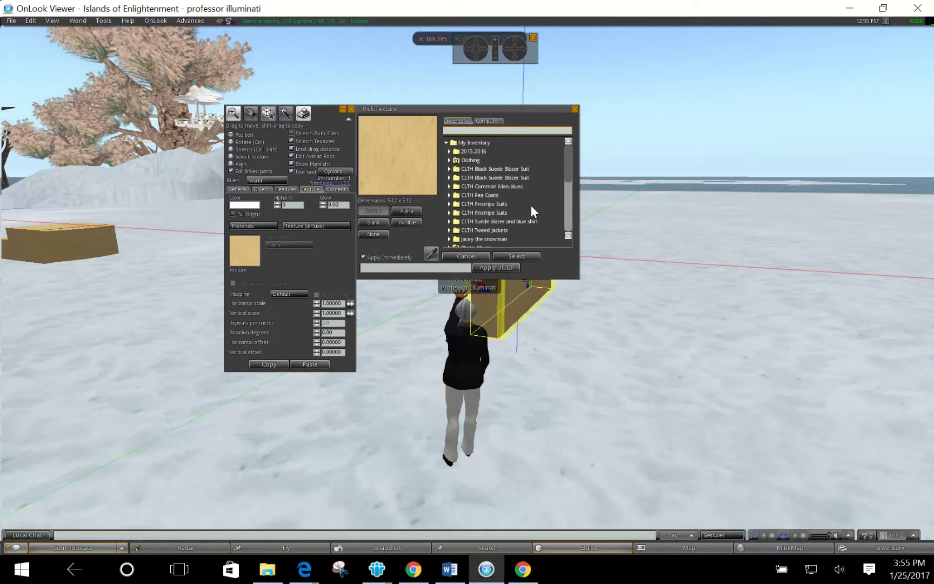
pyautogui.moveTo(567, 176); pyautogui.dragTo(567, 200)
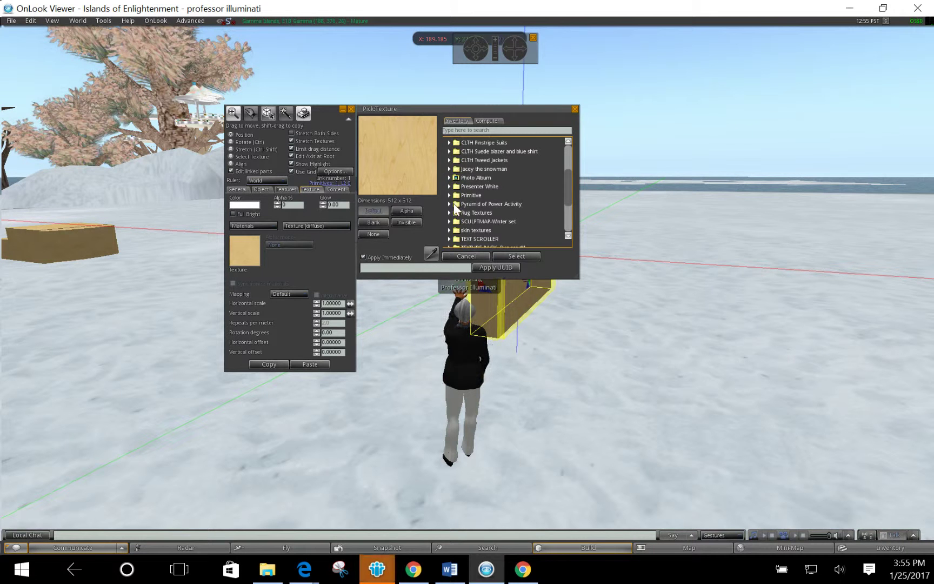
pyautogui.scroll(-3, 455, 224)
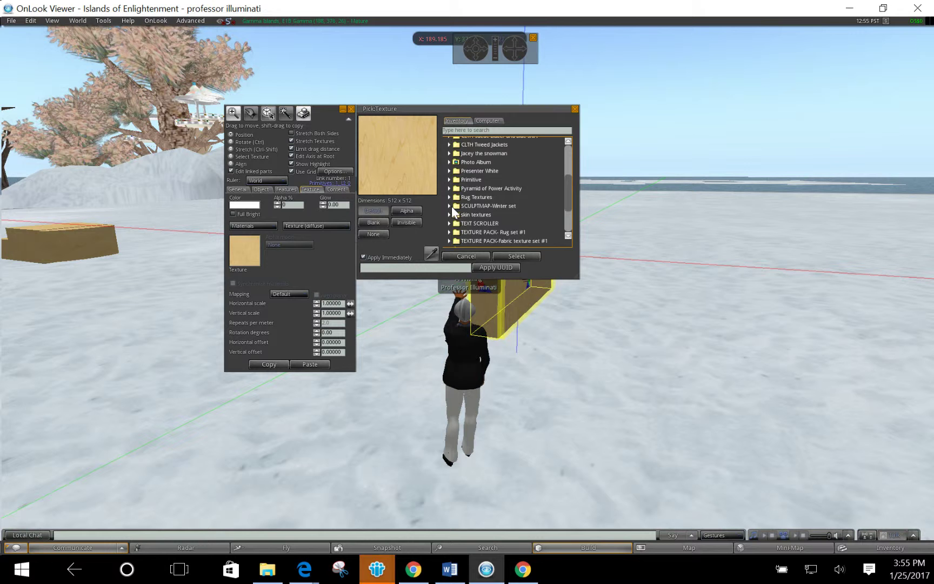
pyautogui.scroll(-2, 452, 206)
pyautogui.scroll(-1, 452, 208)
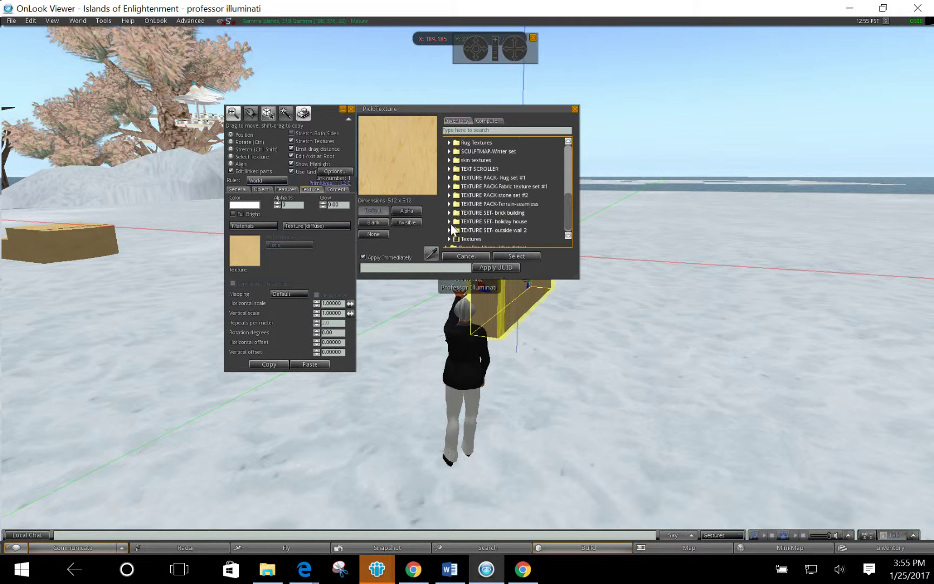
pyautogui.click(448, 221)
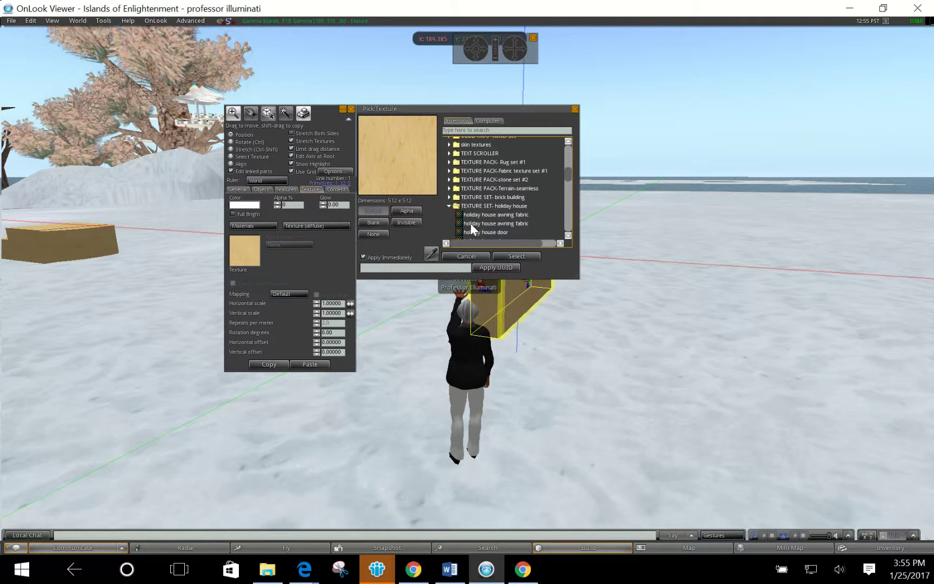
pyautogui.scroll(-1, 469, 222)
pyautogui.scroll(-3, 470, 224)
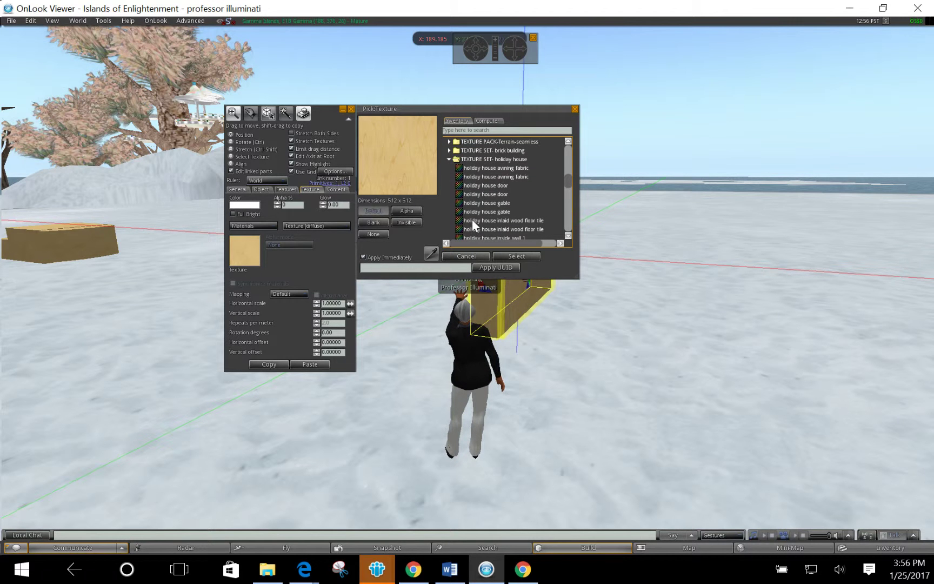
pyautogui.click(471, 218)
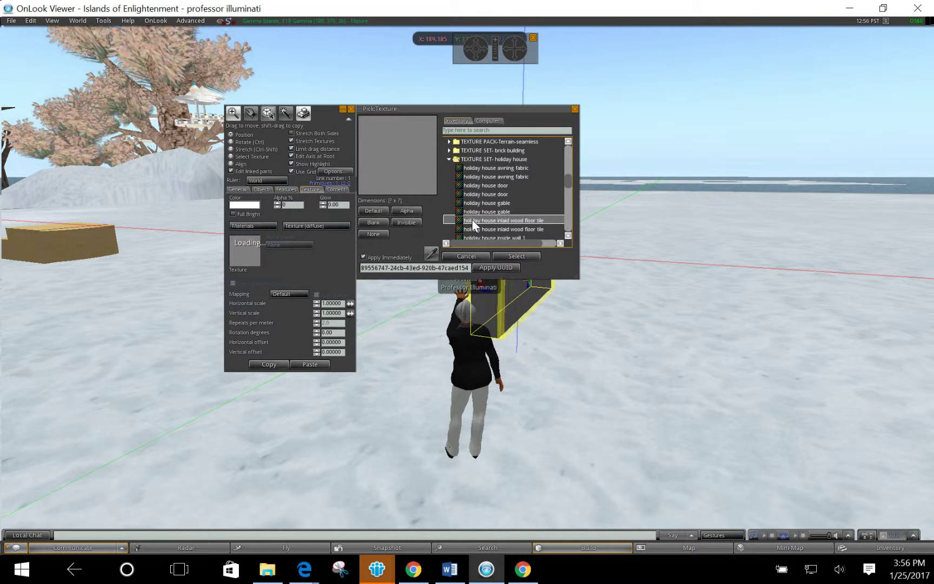
pyautogui.click(515, 255)
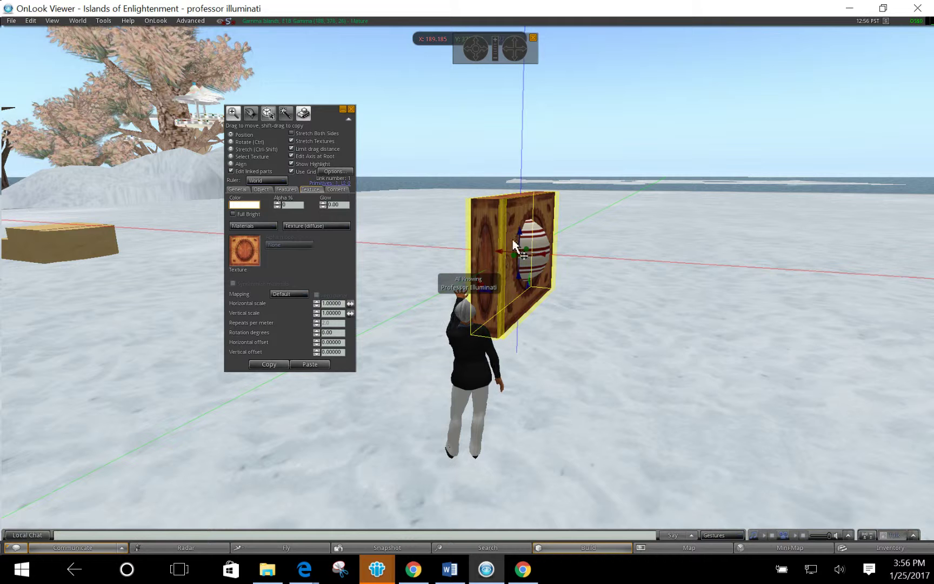
pyautogui.click(351, 109)
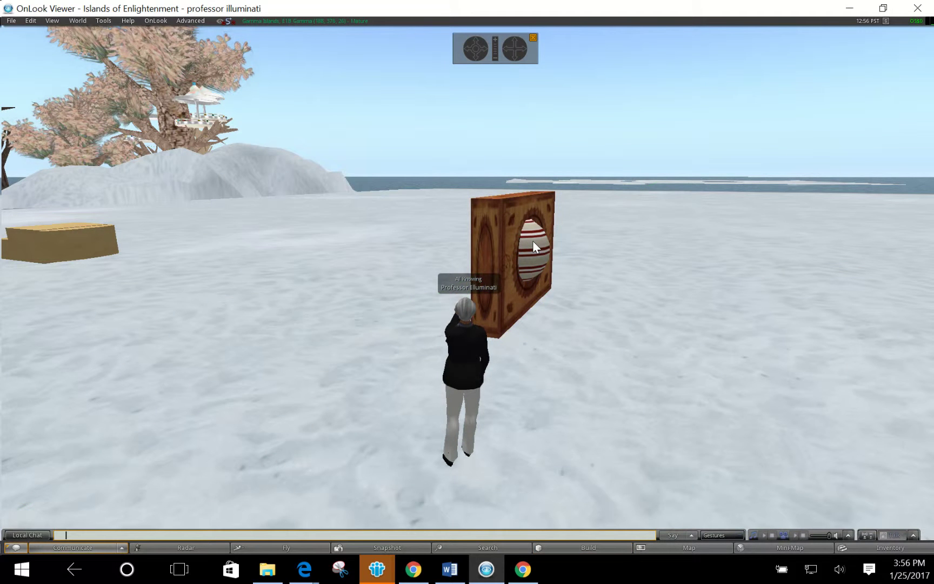
# Walk to the front of the textured wall and sphere, and briefly open the linked object for editing to inspect it as one selection
pyautogui.press('Right')
pyautogui.press('Up')
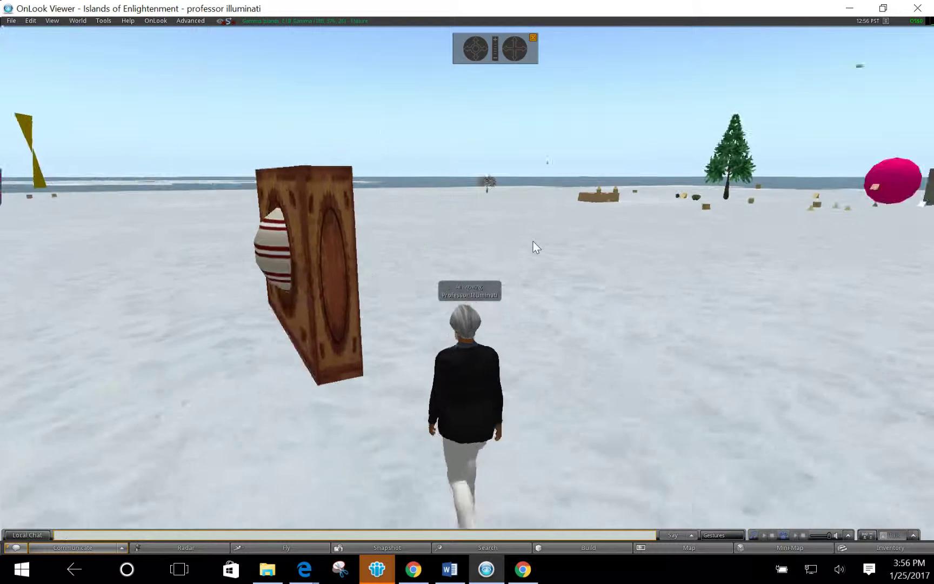
pyautogui.press('Left')
pyautogui.press('Left')
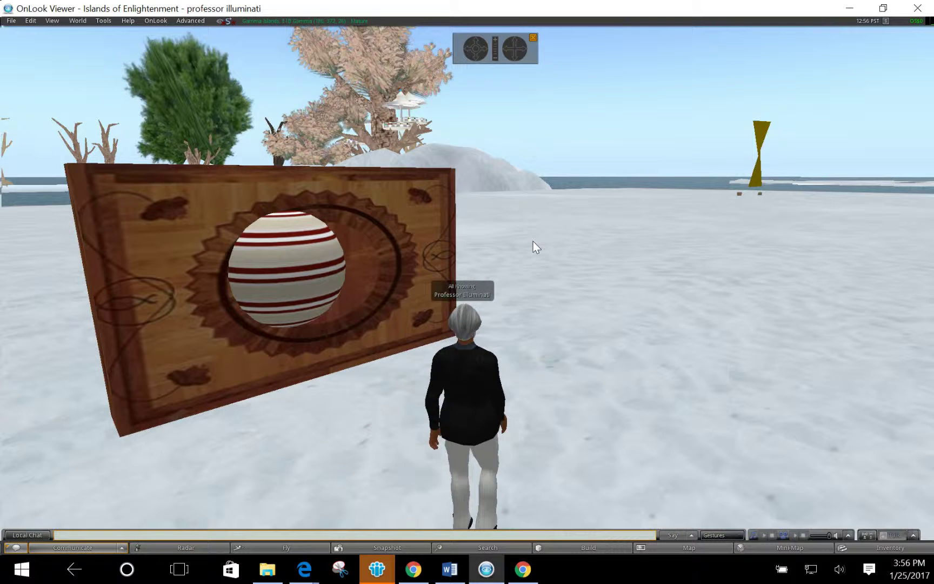
pyautogui.rightClick(276, 272)
pyautogui.click(296, 287)
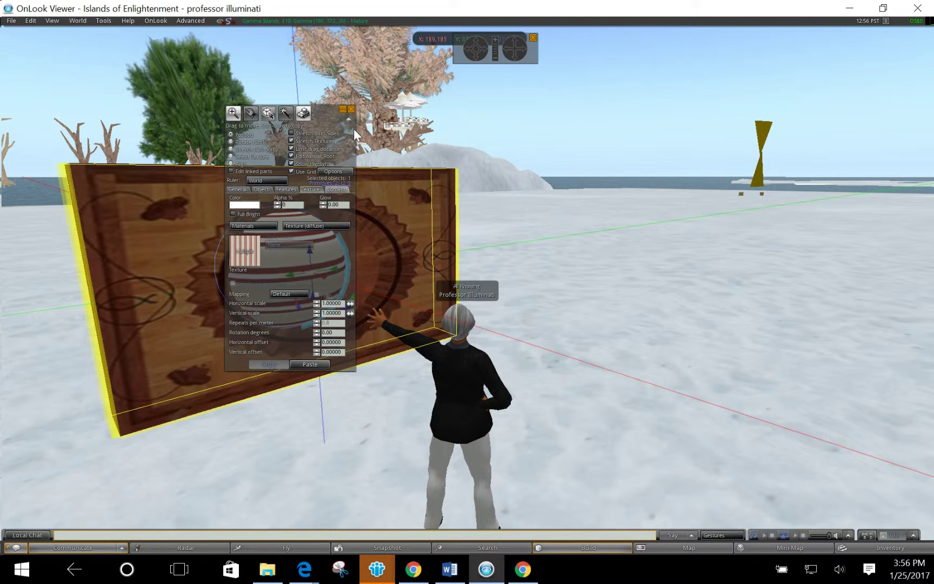
pyautogui.click(351, 108)
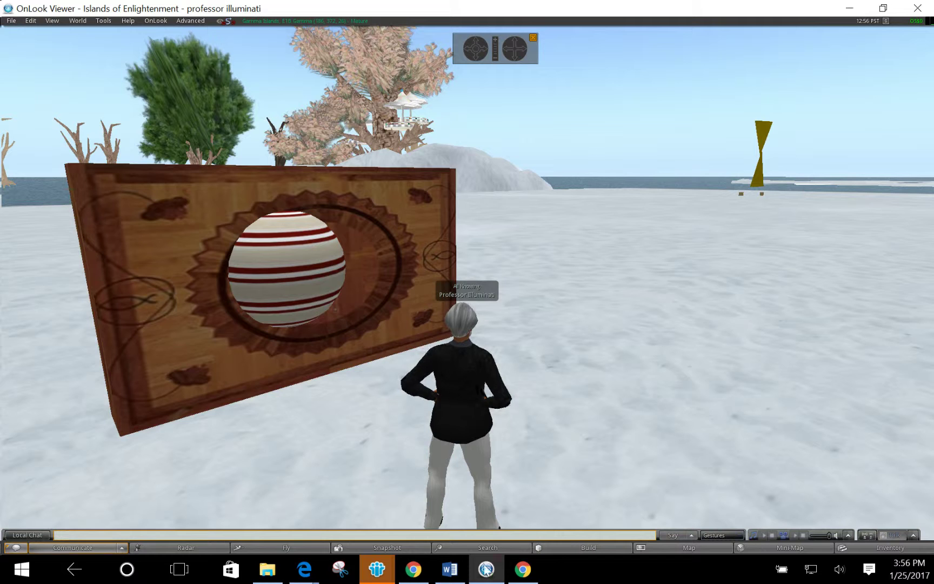